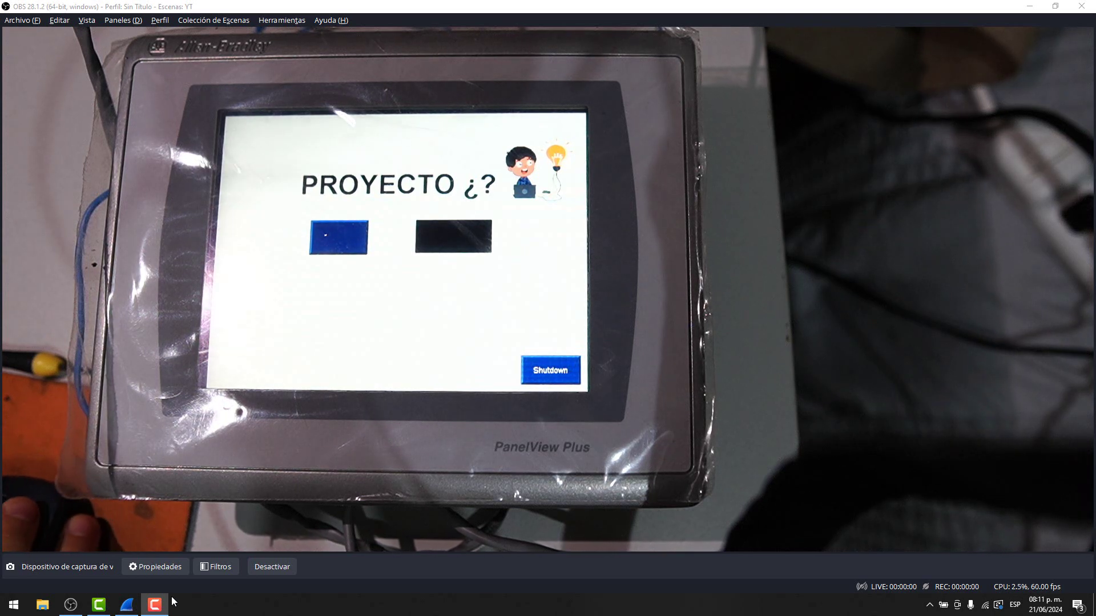
Switch to Wireshark and start a live packet capture on the Ethernet interface
left_click(127, 605)
left_click_drag(571, 70, 814, 72)
left_click(644, 249)
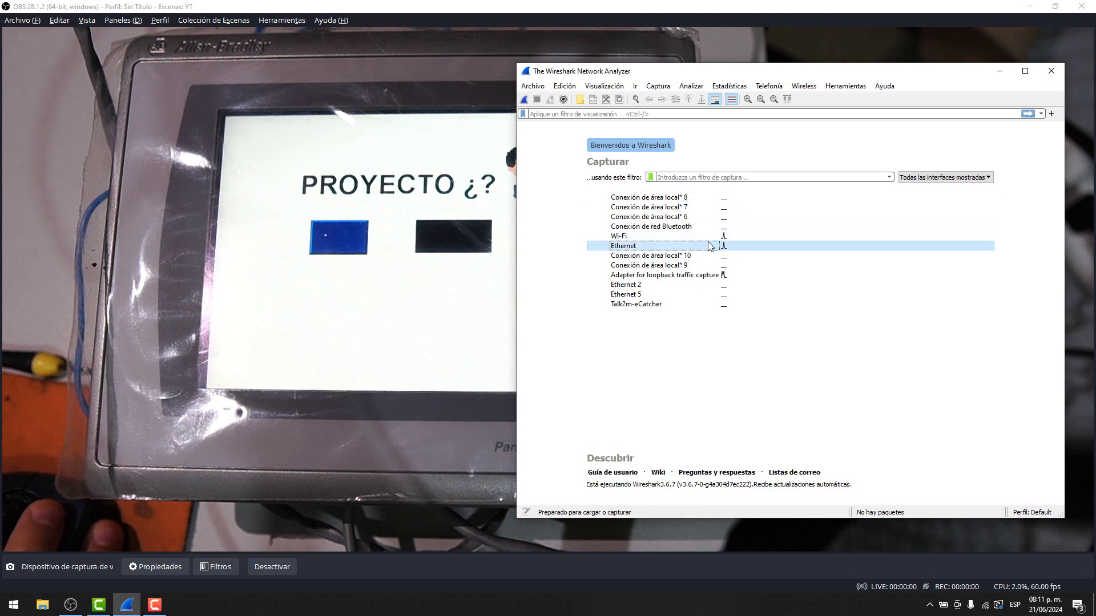
double_click(631, 249)
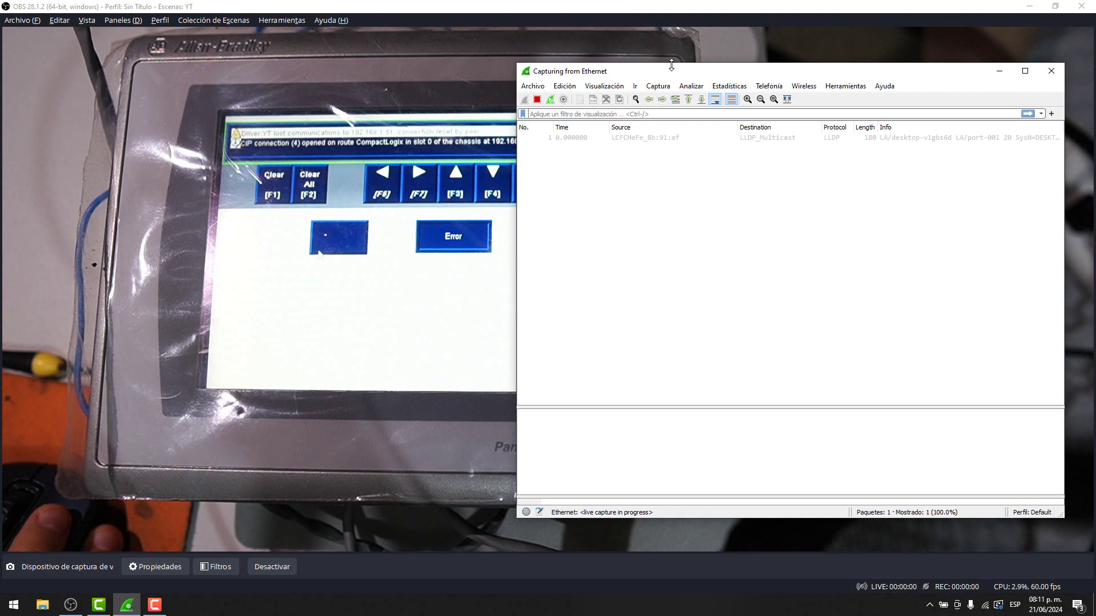
left_click_drag(672, 68, 755, 70)
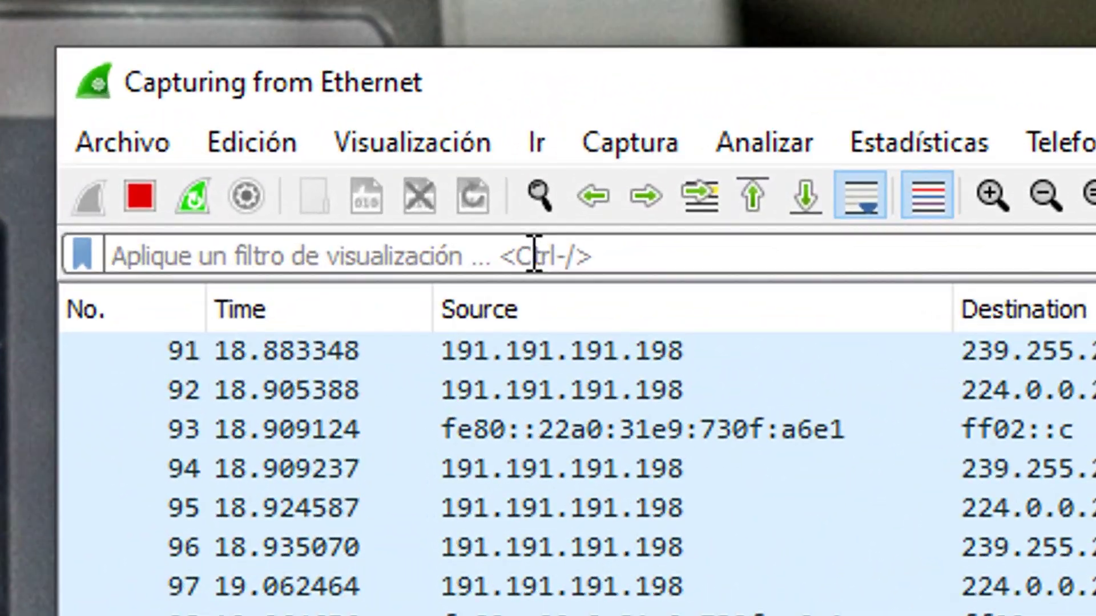
Filter the captured Ethernet packets to show only arp traffic
left_click(534, 255)
type("arp")
key("Return")
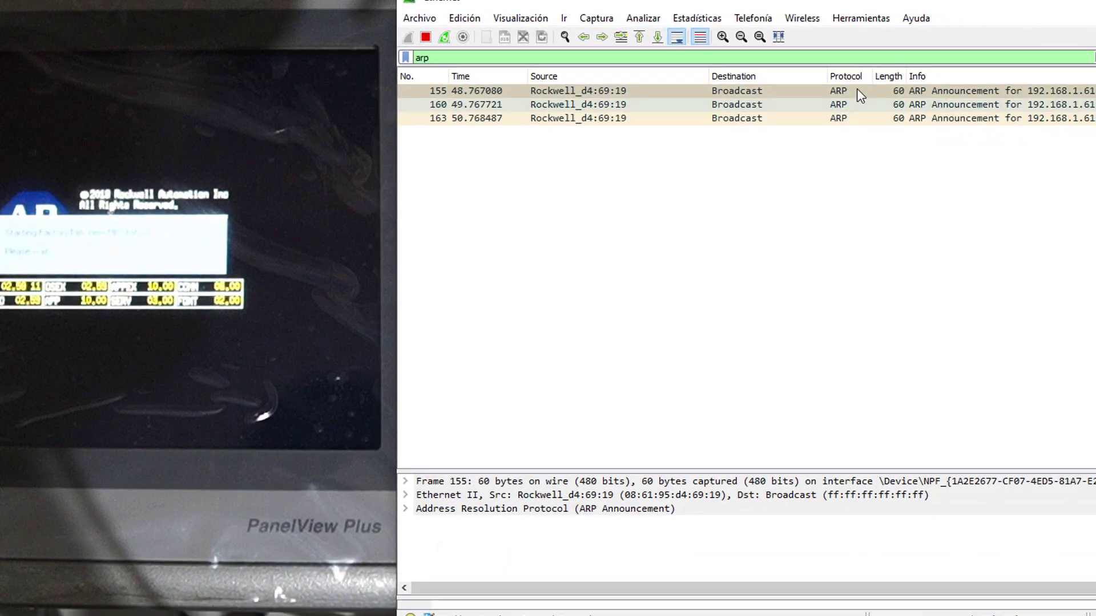
left_click_drag(883, 5, 763, 6)
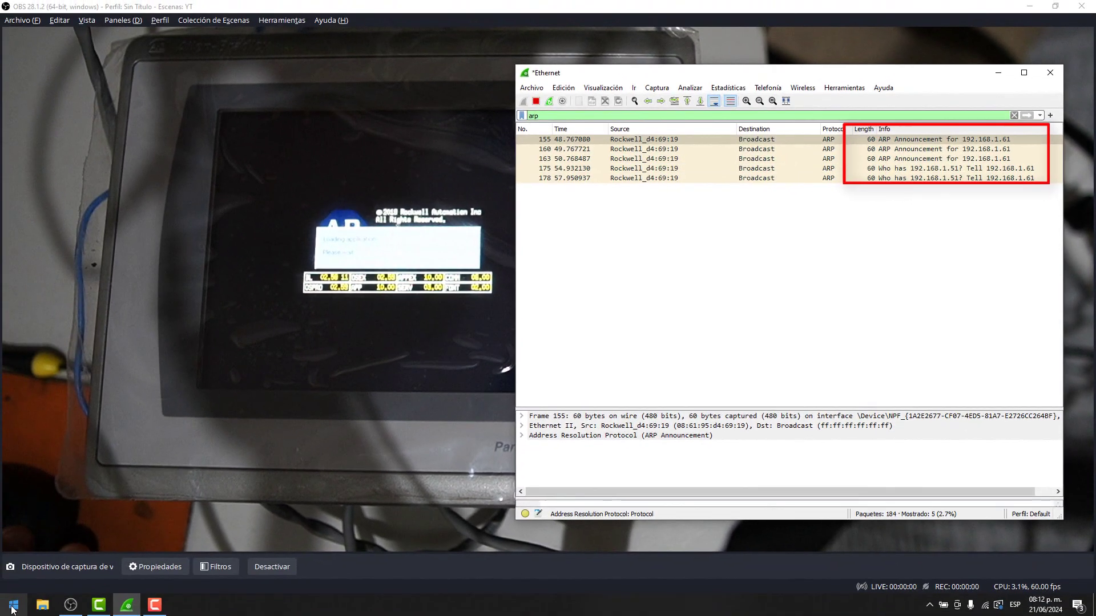
Open the Windows network connections and give the Ethernet adapter a static IPv4 address in the panel's subnet, starting with 192.168 and ending in 198
left_click(13, 609)
key("super+r")
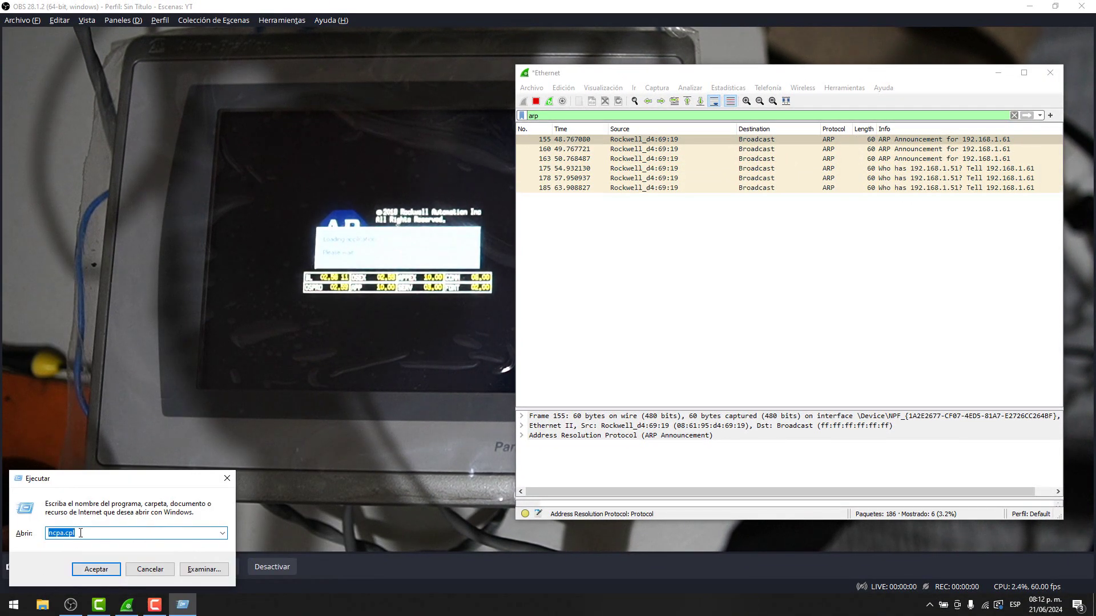
left_click(91, 569)
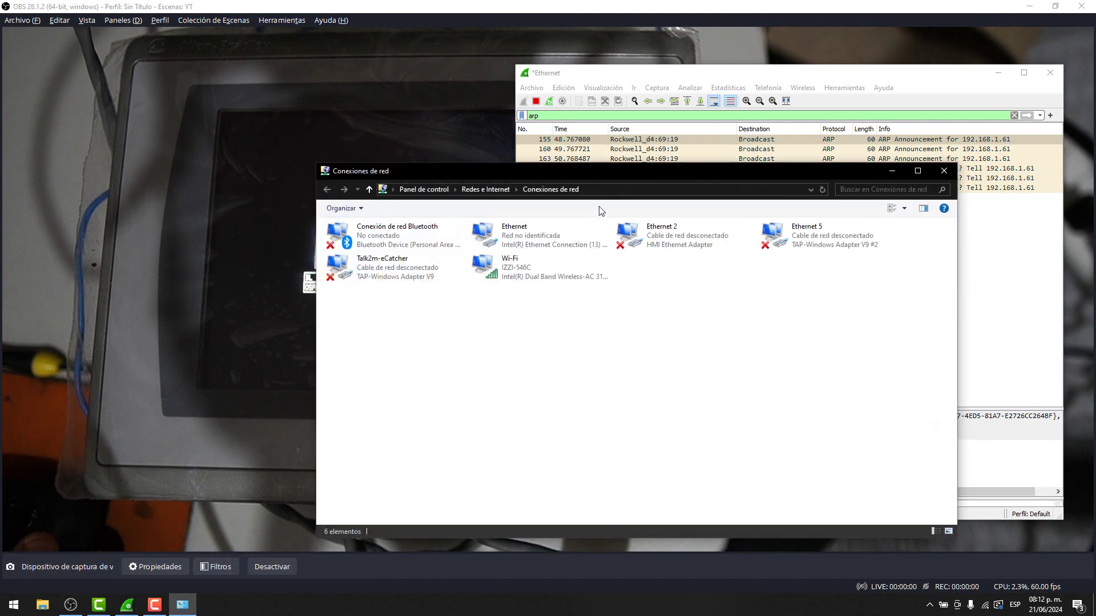
double_click(573, 235)
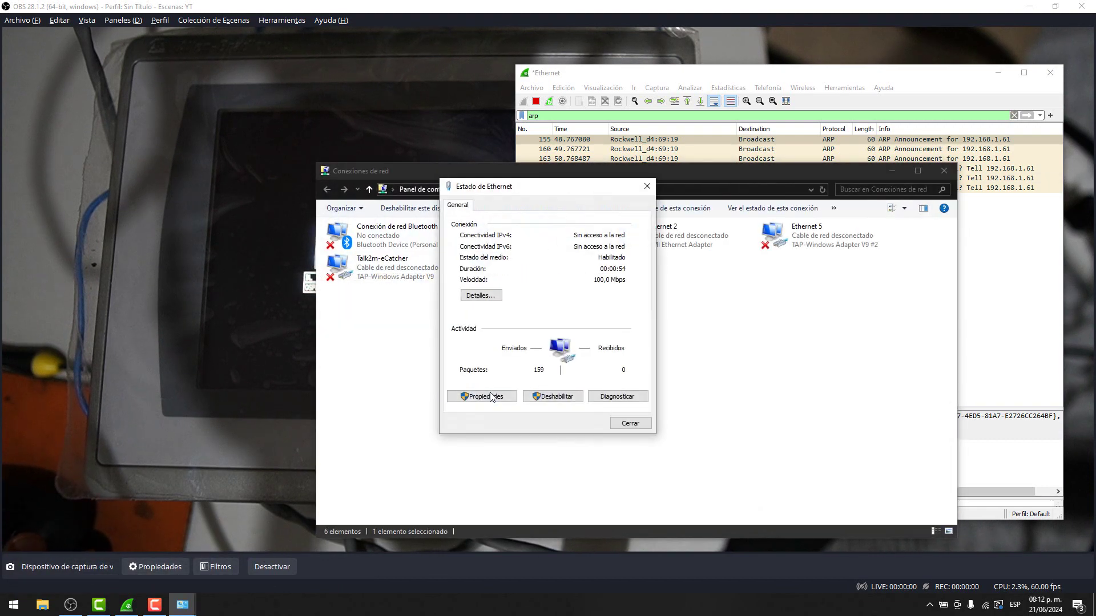
left_click(490, 397)
double_click(577, 327)
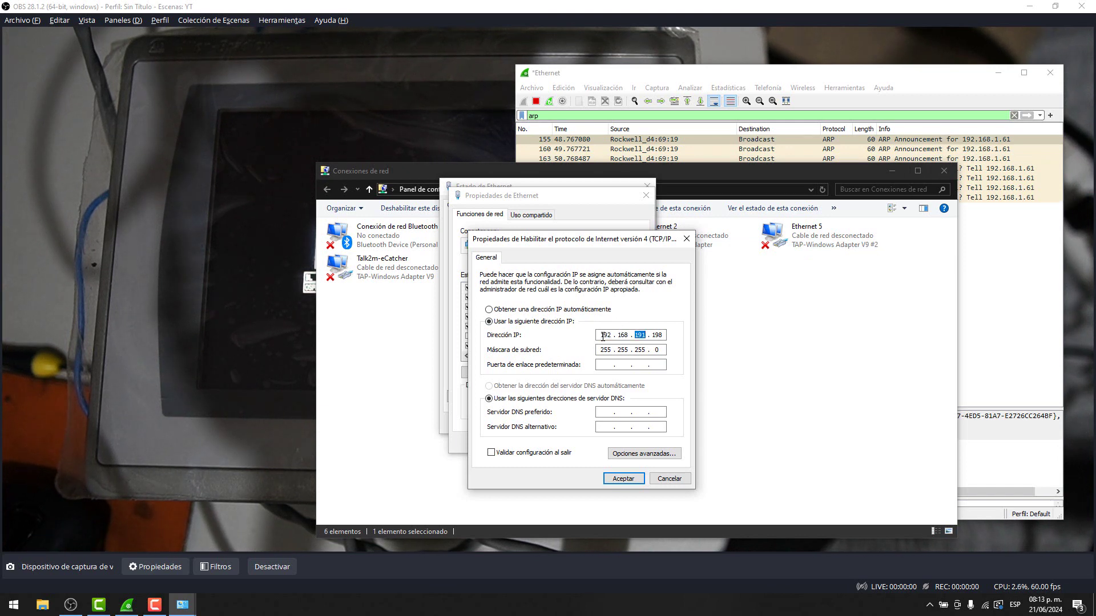
left_click(624, 478)
left_click(583, 443)
left_click(626, 423)
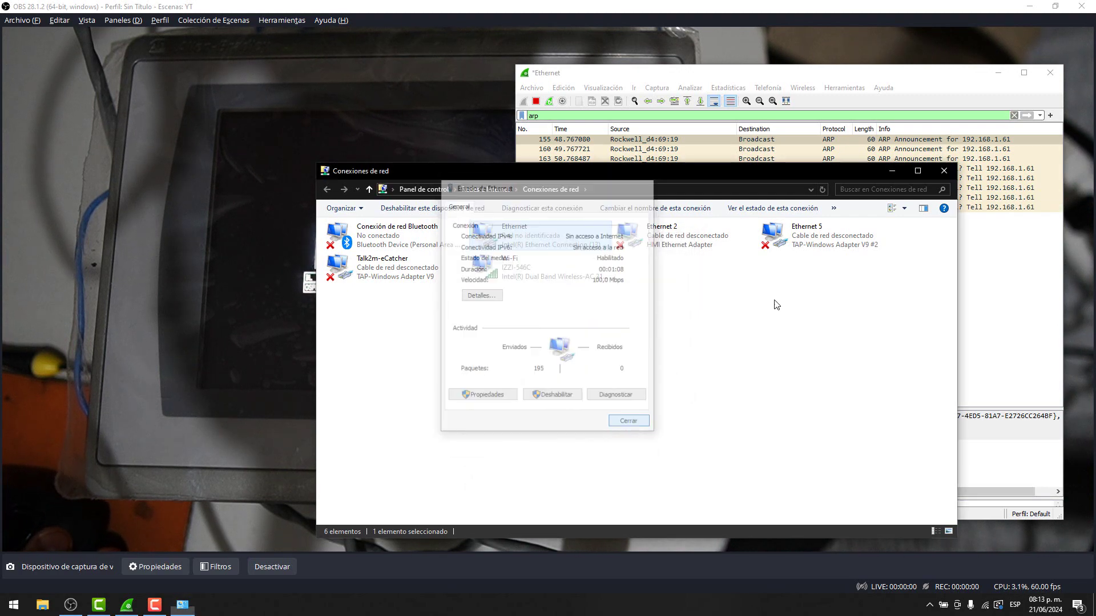
Close the network connections window and quit Wireshark without saving the captured packets
left_click(942, 171)
left_click(1055, 75)
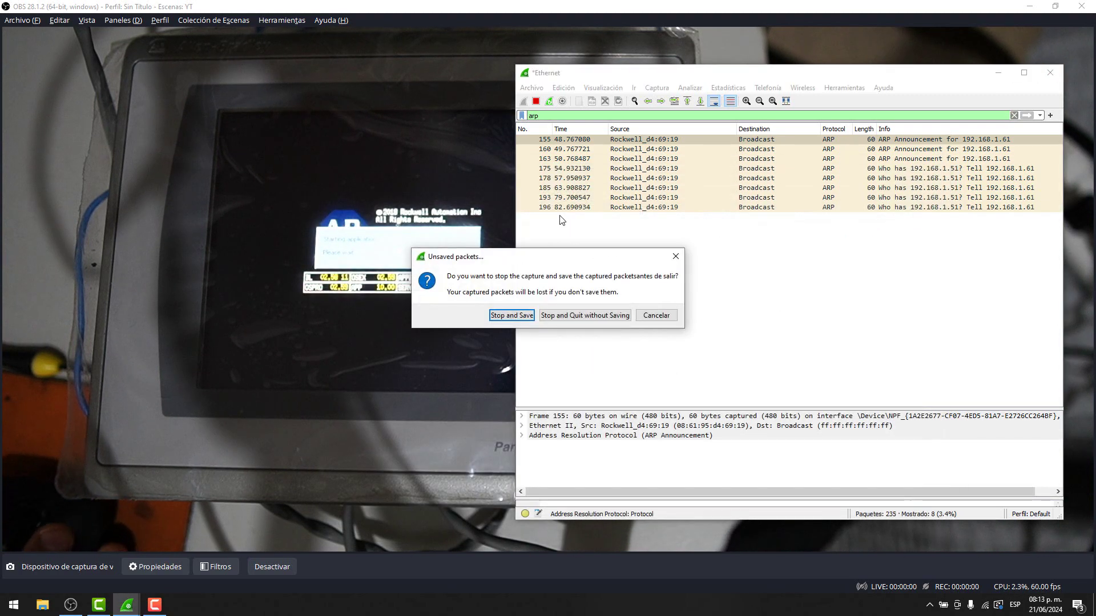
left_click(582, 316)
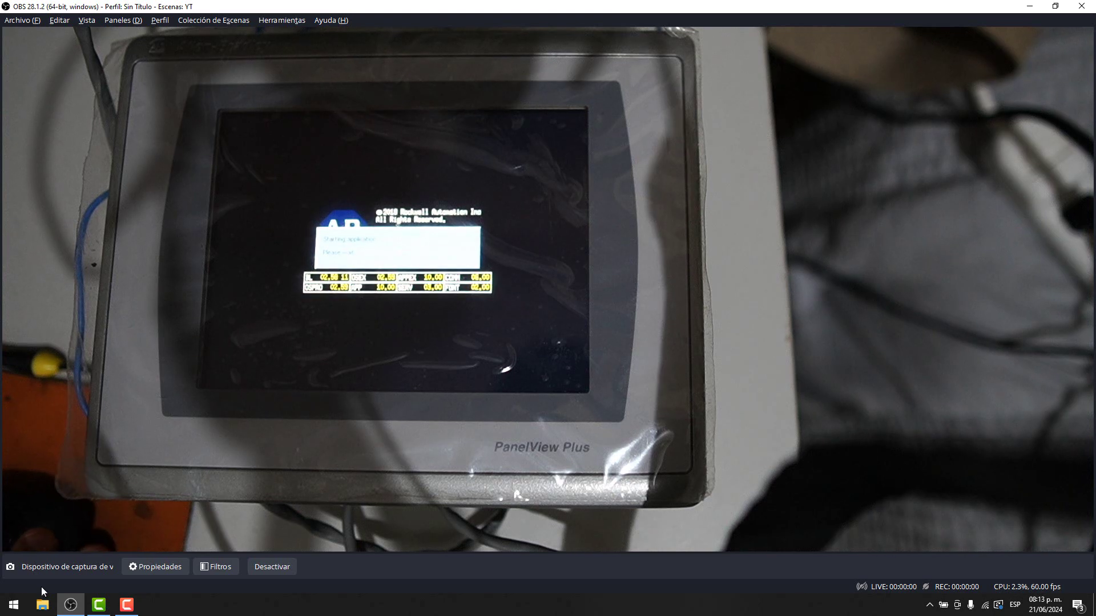
Open the FactoryTalk Linx Network Browser
left_click(12, 605)
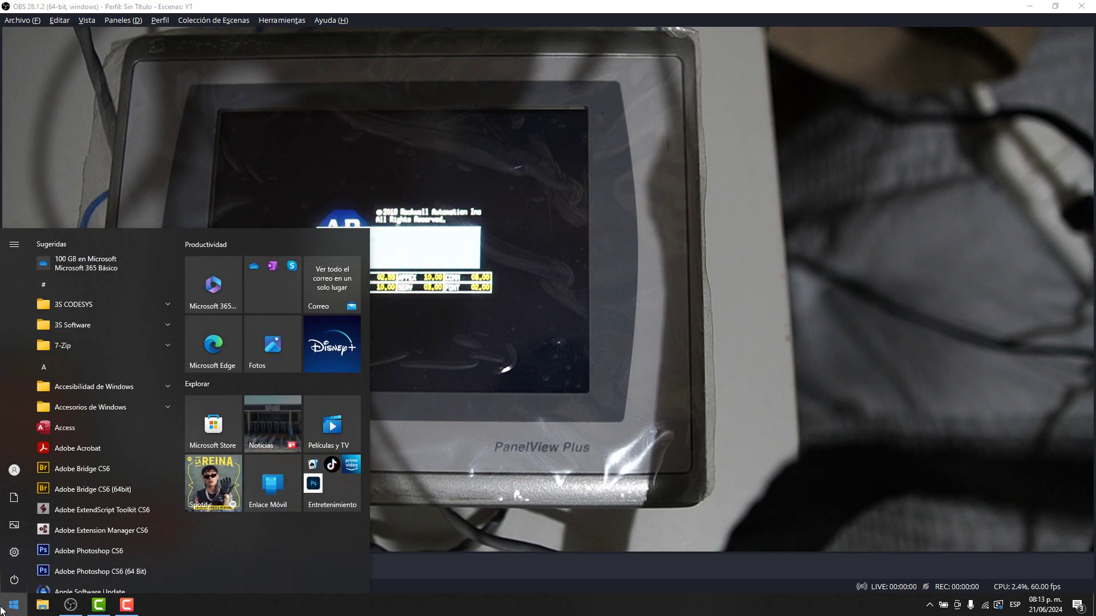
type("linx")
key("Return")
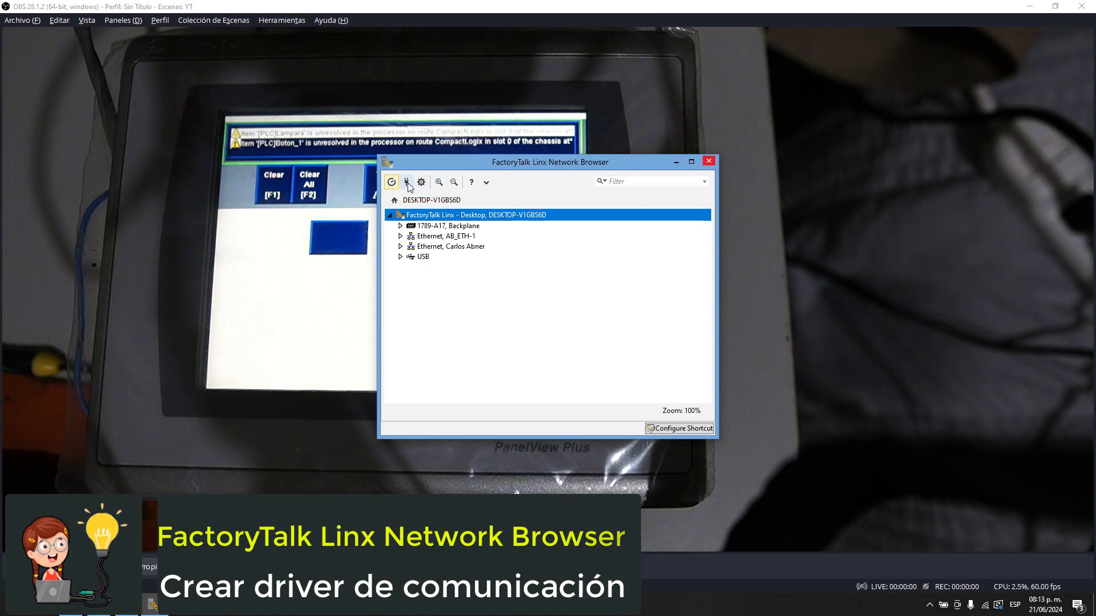
Add an Ethernet driver named YT that uses the Broadcast discovery method with Local Broadcast
left_click(406, 183)
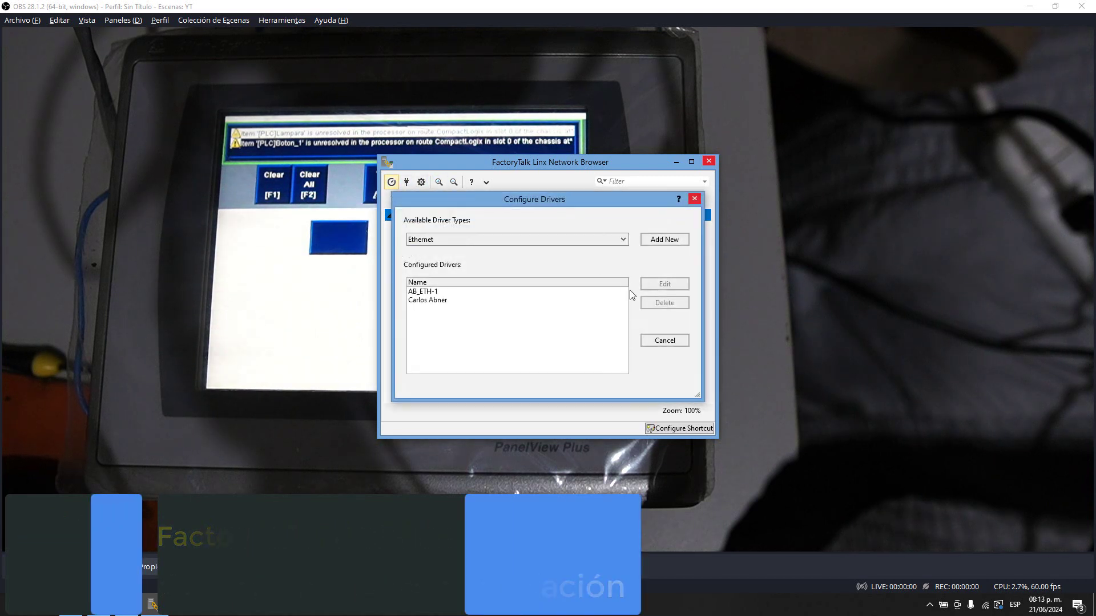
left_click(656, 242)
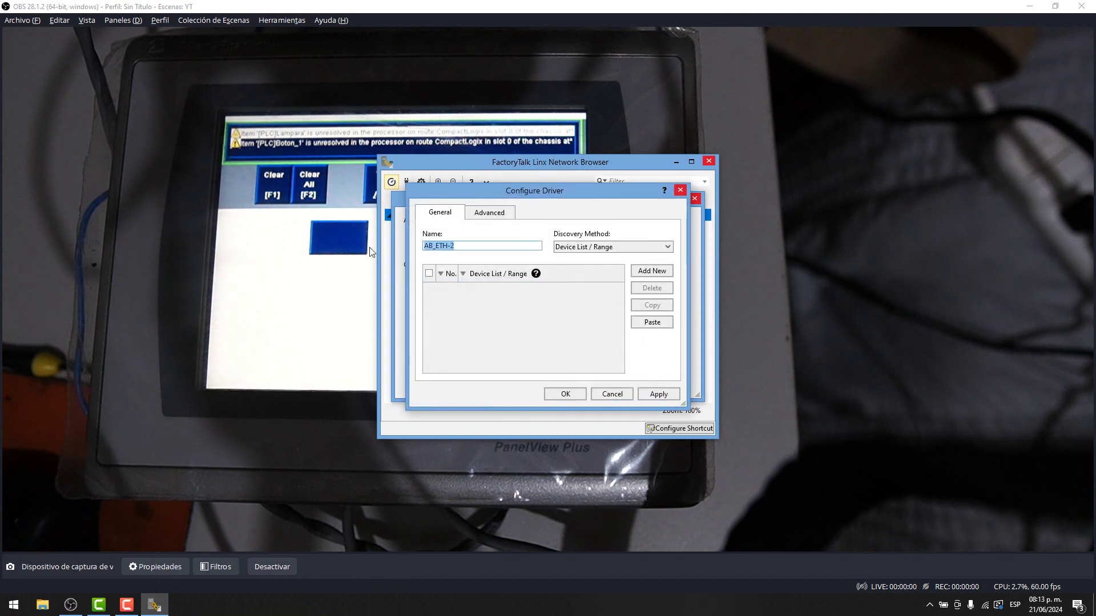
key("Caps_Lock")
type("YT")
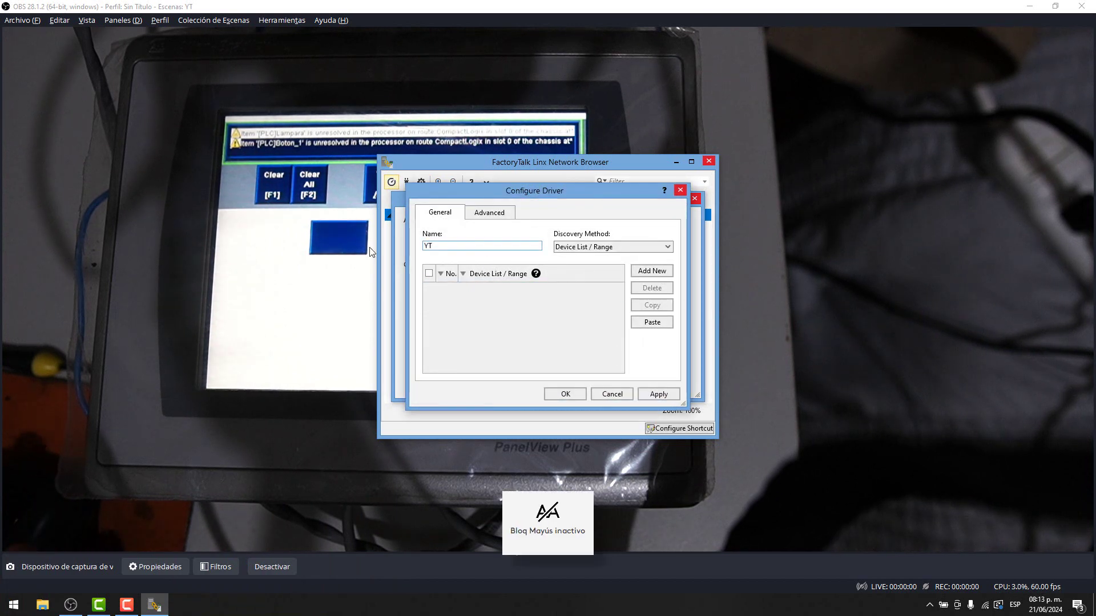
left_click(592, 252)
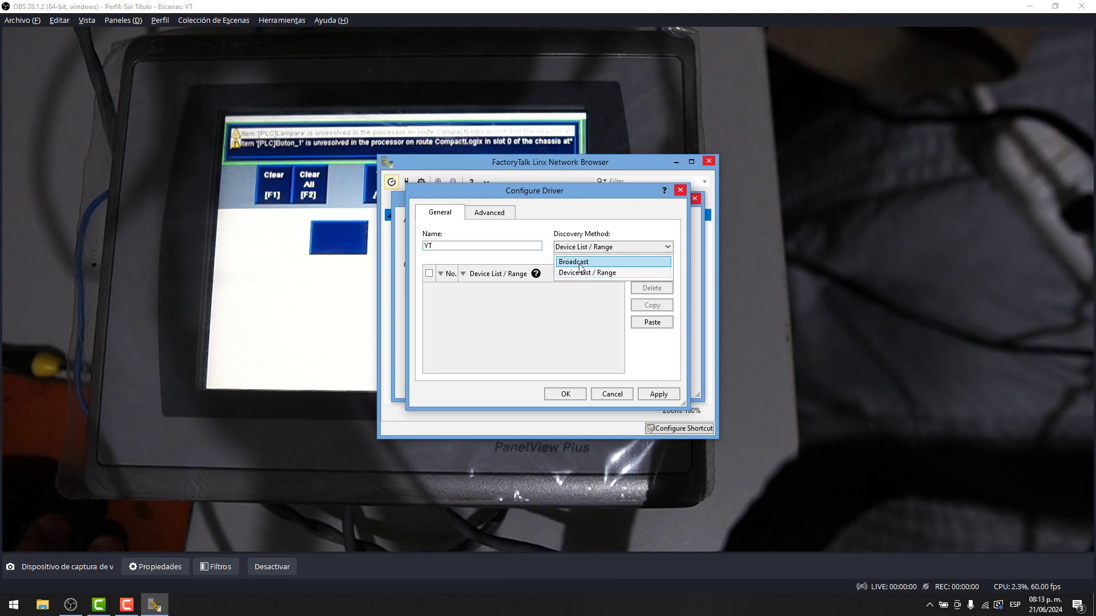
left_click(579, 262)
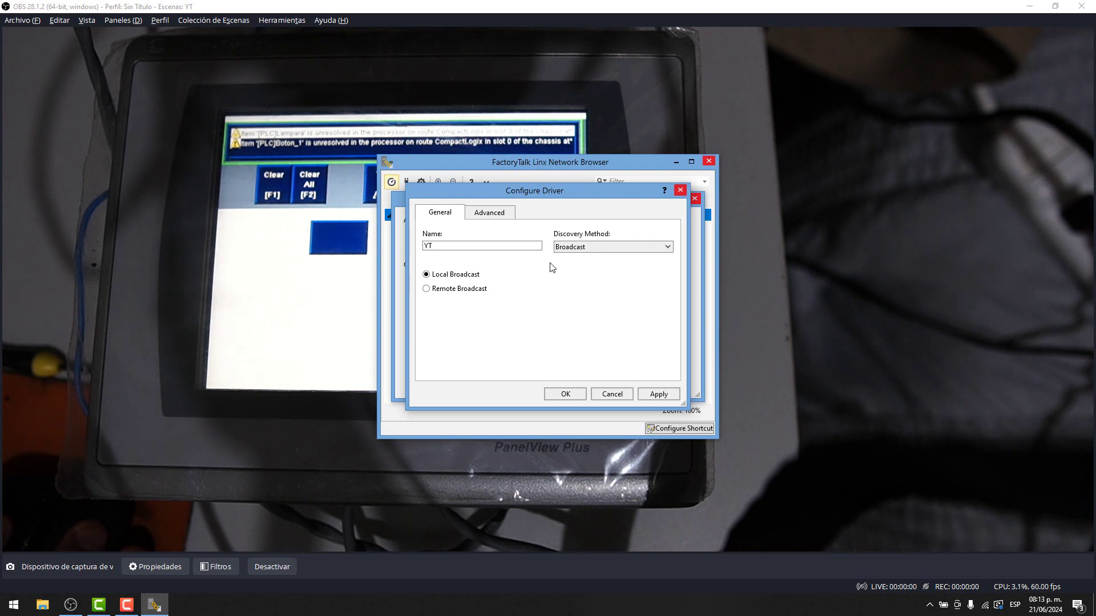
left_click(658, 394)
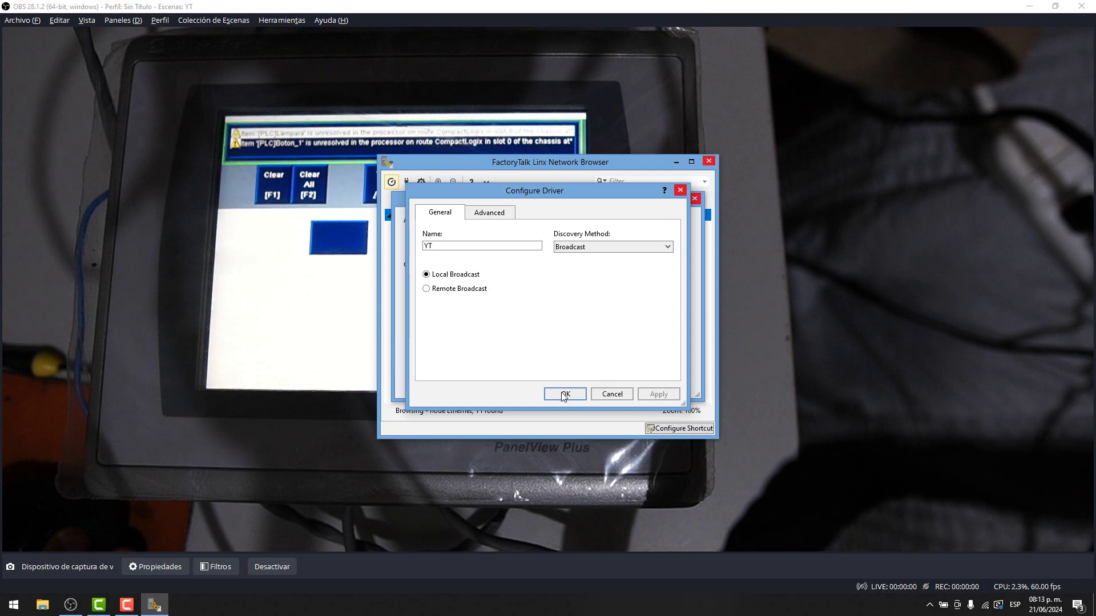
left_click(563, 394)
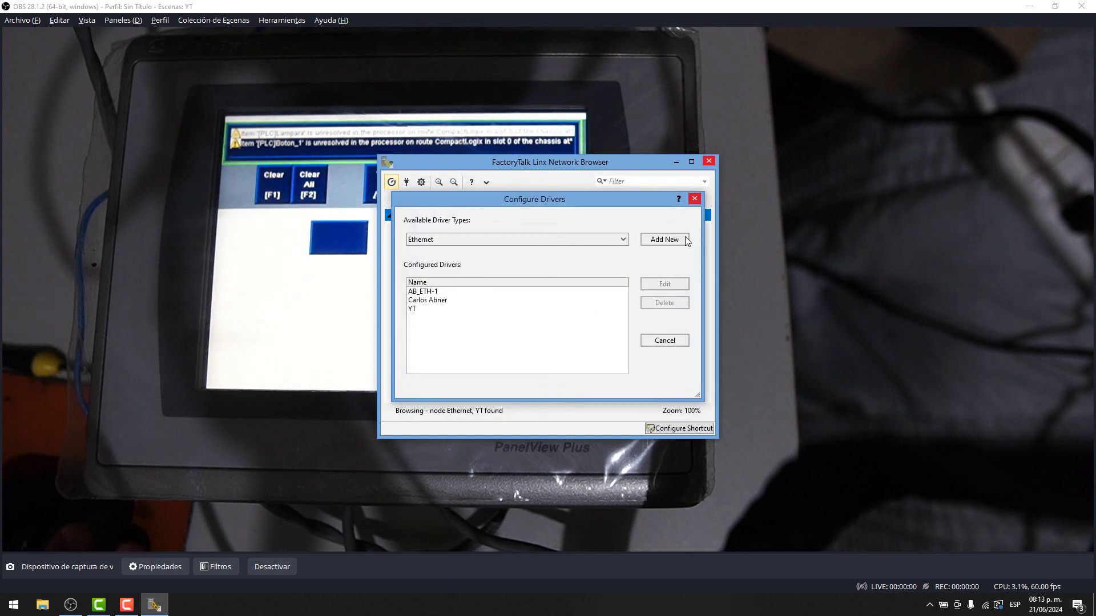
left_click(693, 200)
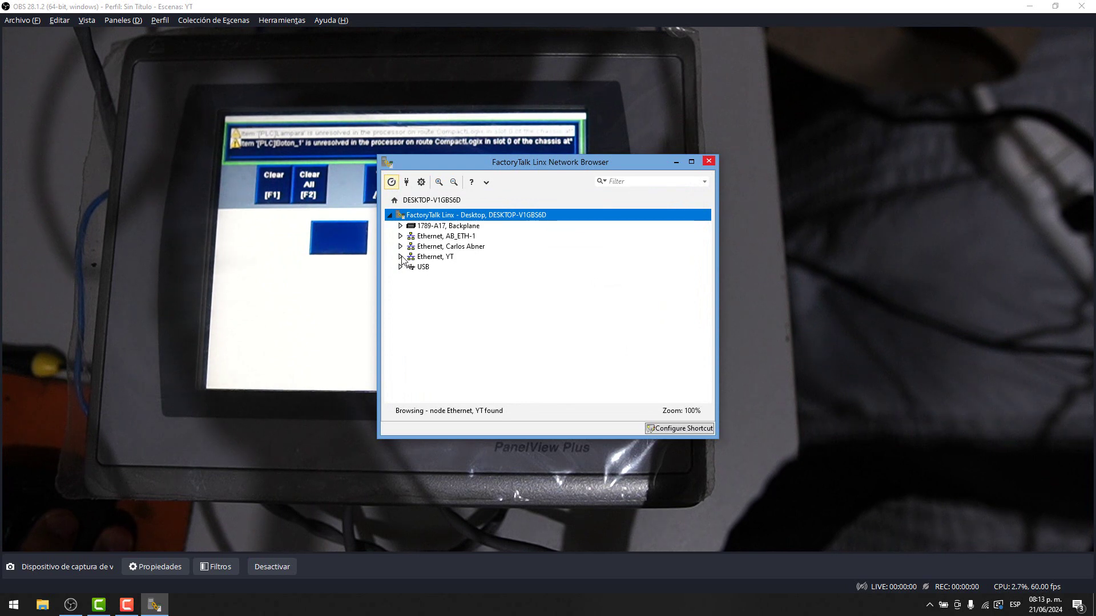
Browse the YT Ethernet driver for the PanelView terminal and close the network browser
left_click(402, 259)
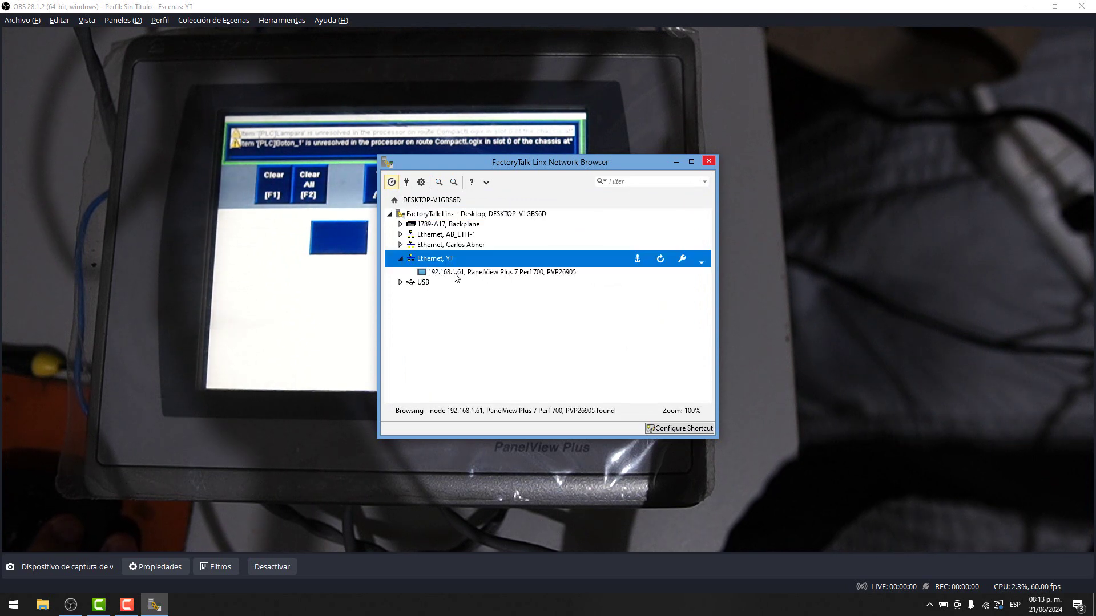
left_click(709, 161)
Open ME Transfer Utility and display its Upload settings
key("super")
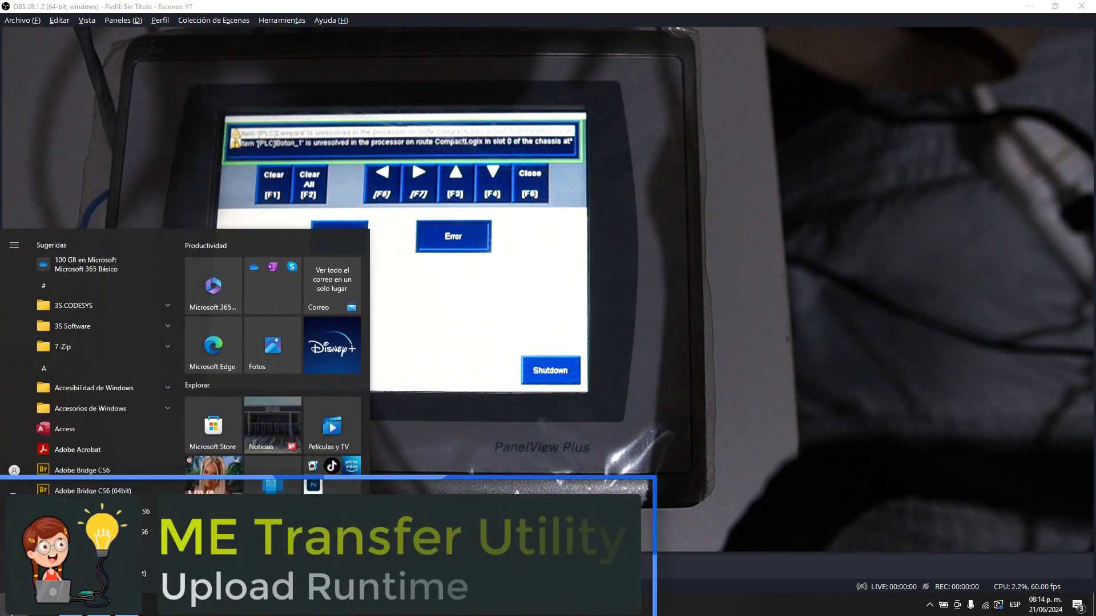
type("me")
key("Return")
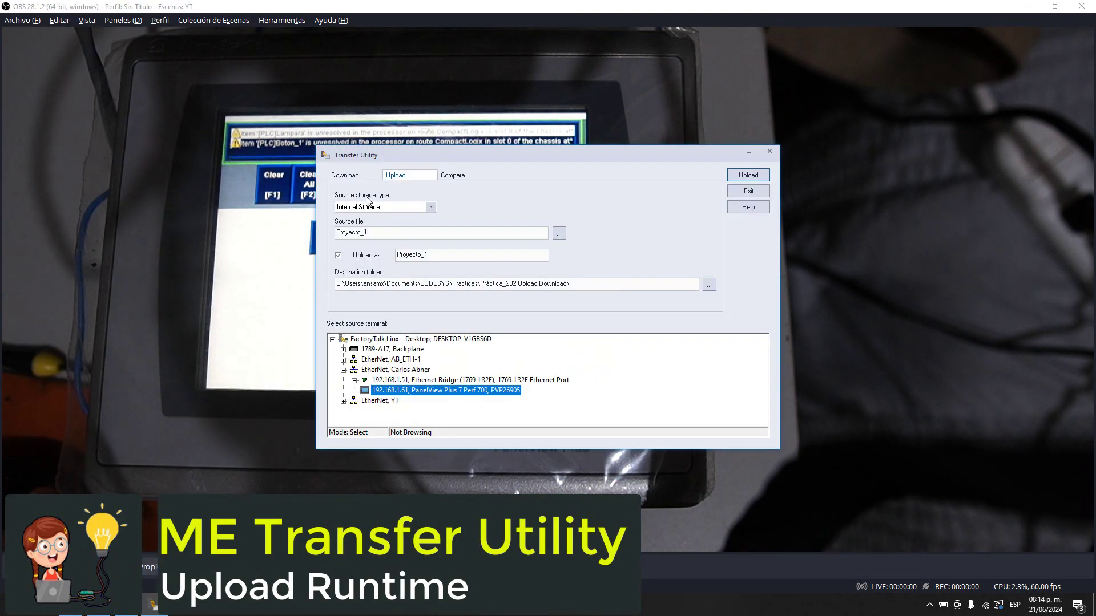
left_click(406, 173)
key("ctrl+Tab")
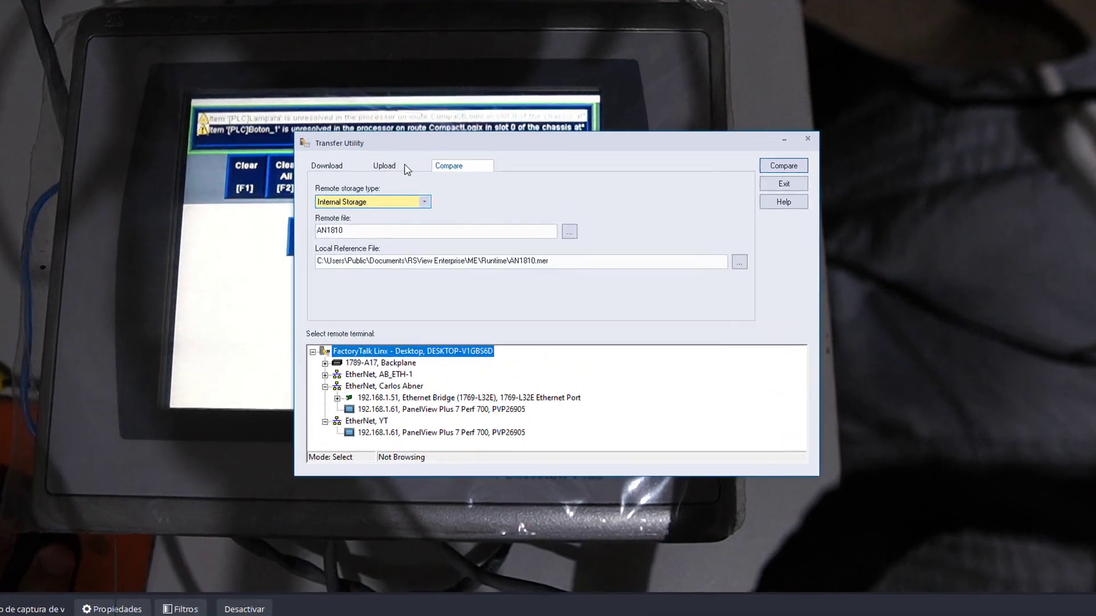
left_click(406, 169)
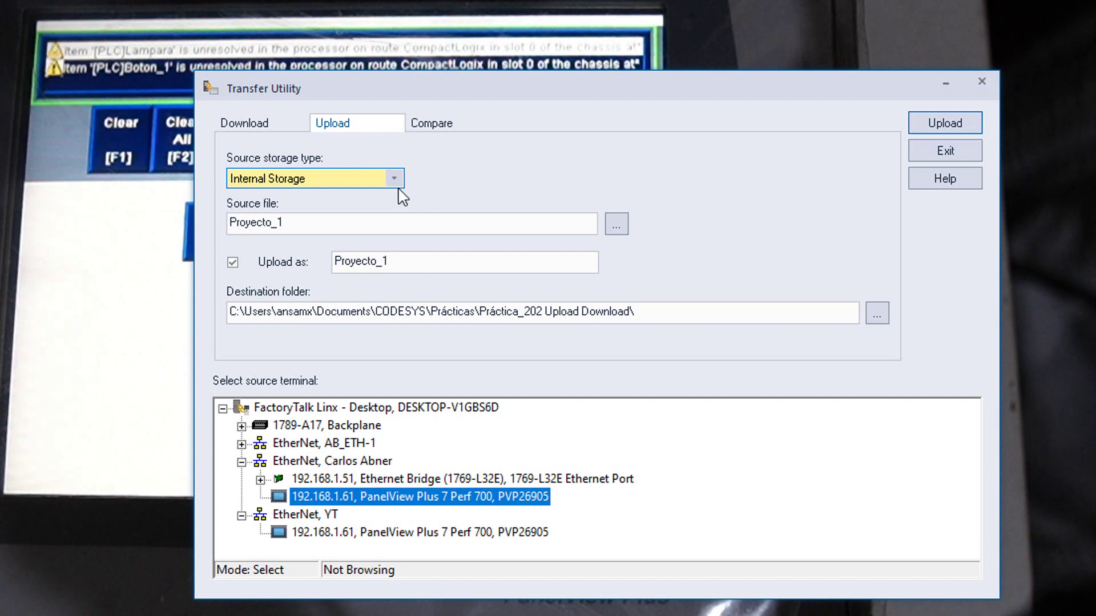
Choose the PanelView Plus 7 Perf 700 at 192.168.1.61 under the YT Ethernet driver as the source terminal
left_click(241, 463)
left_click(242, 480)
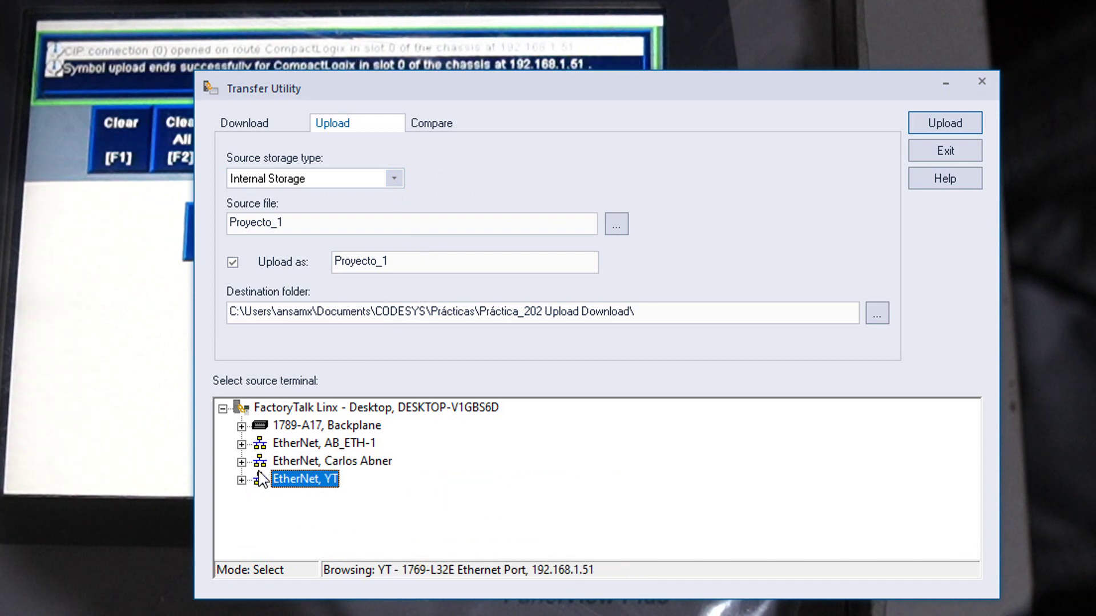
left_click(241, 480)
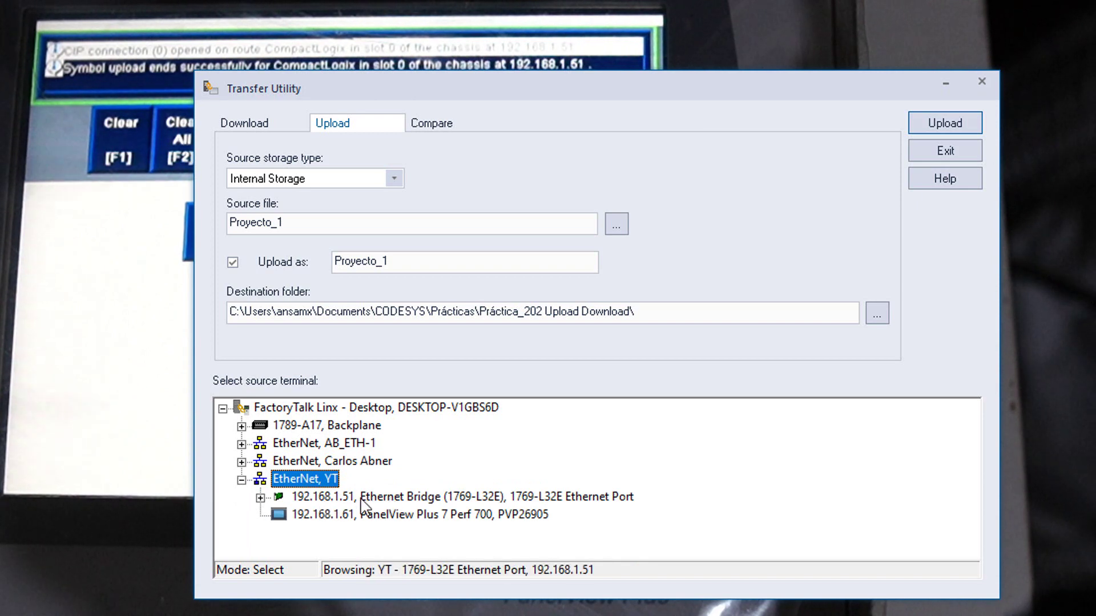
left_click(347, 517)
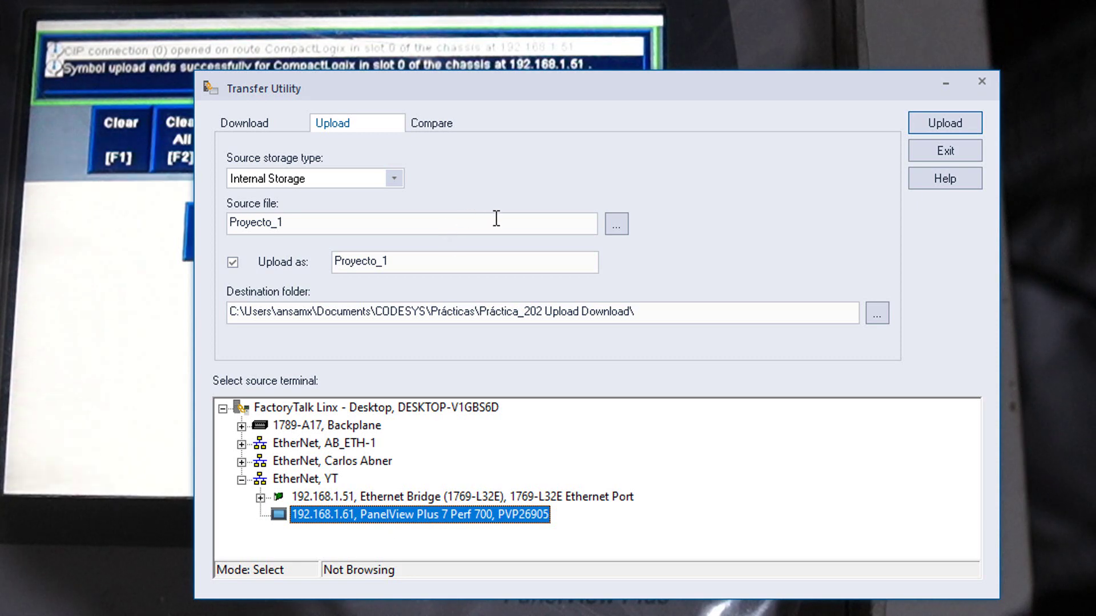
Choose Proyecto_1.mer from the terminal's internal storage as the source file to upload
left_click(616, 222)
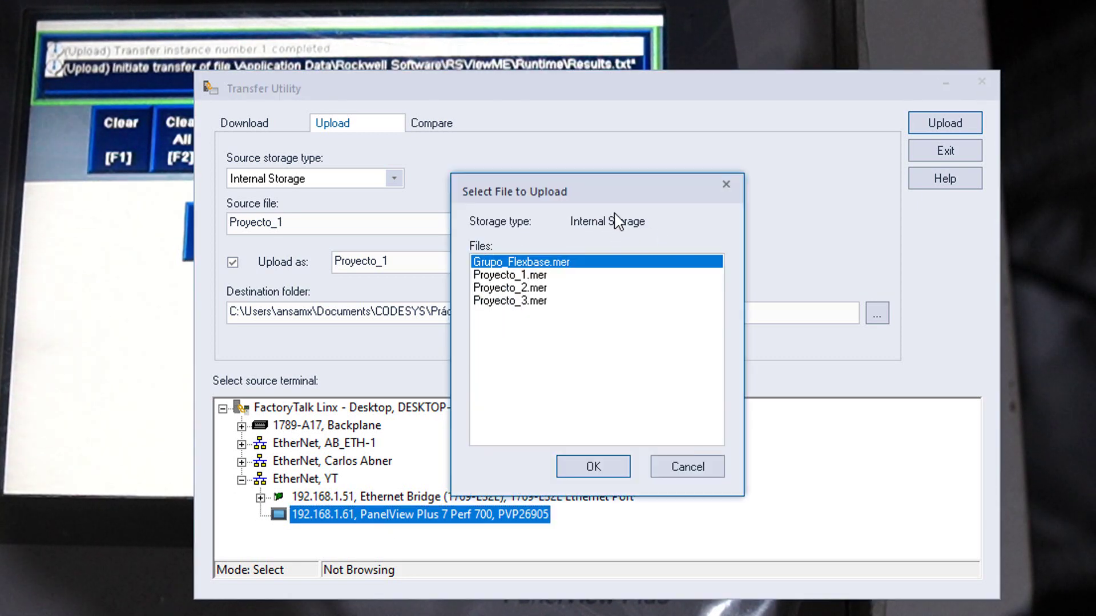
key("Down")
left_click(516, 287)
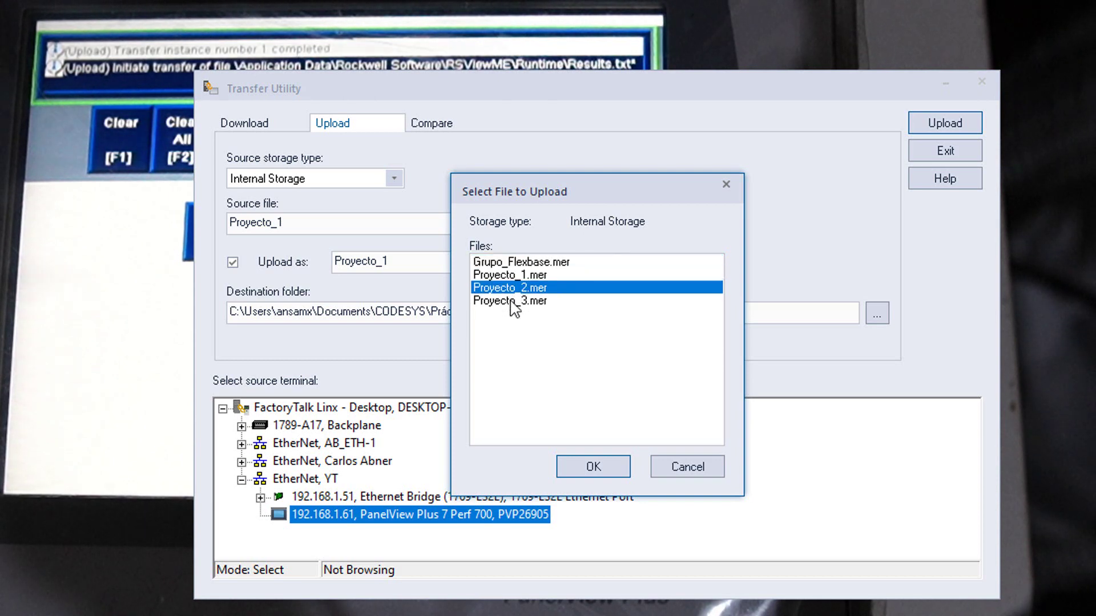
left_click(516, 300)
left_click(522, 261)
left_click(524, 275)
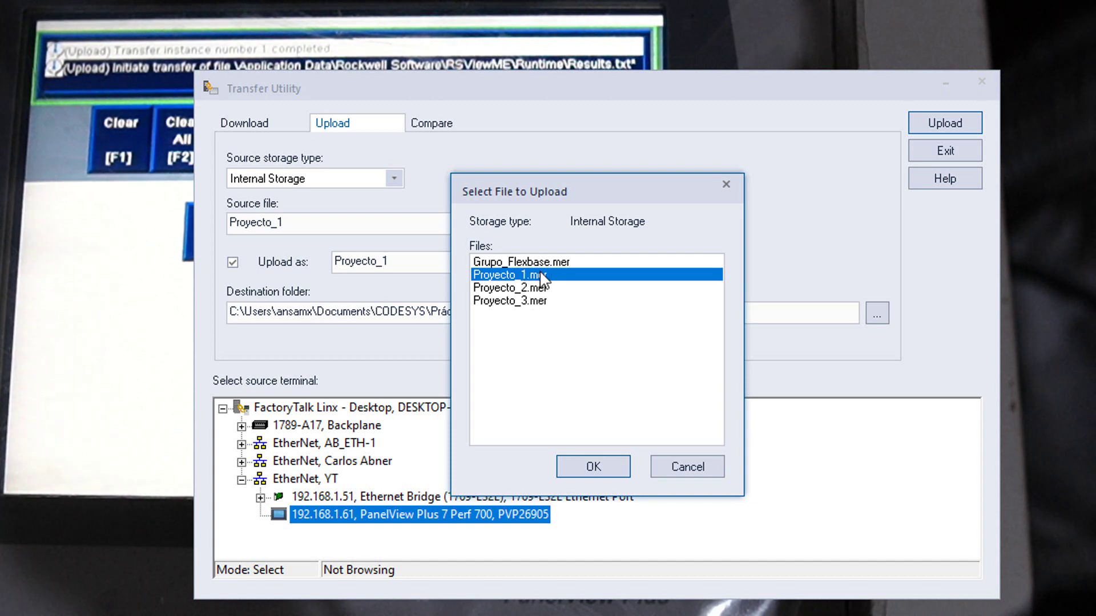
left_click(585, 469)
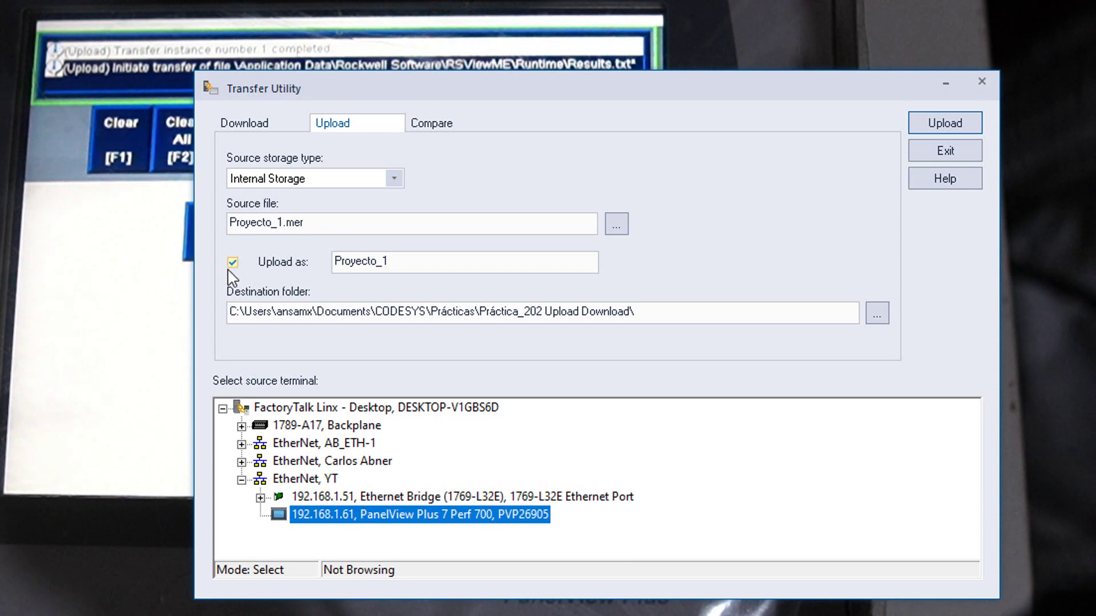
Set the upload's destination to the Práctica_202 Upload Download folder under Documents\CODESYS\Prácticas
double_click(415, 263)
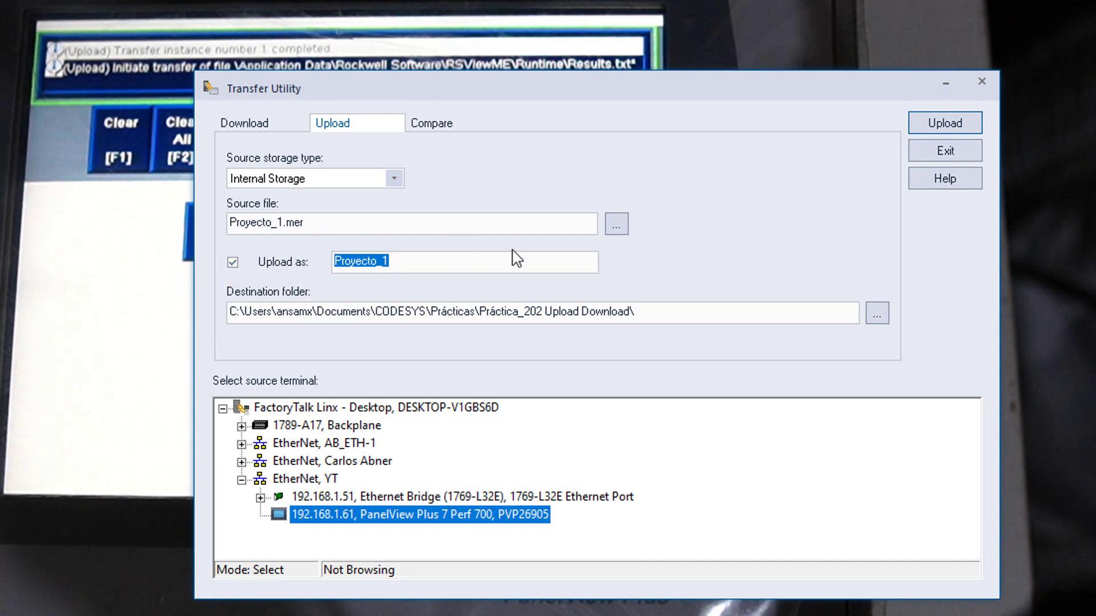
left_click(876, 315)
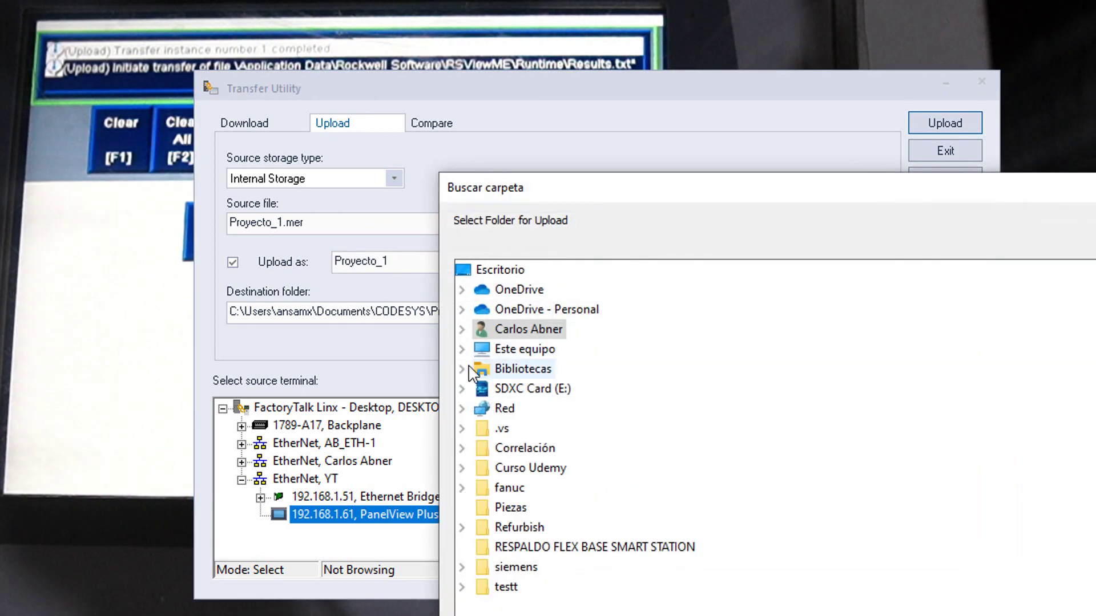
left_click(462, 330)
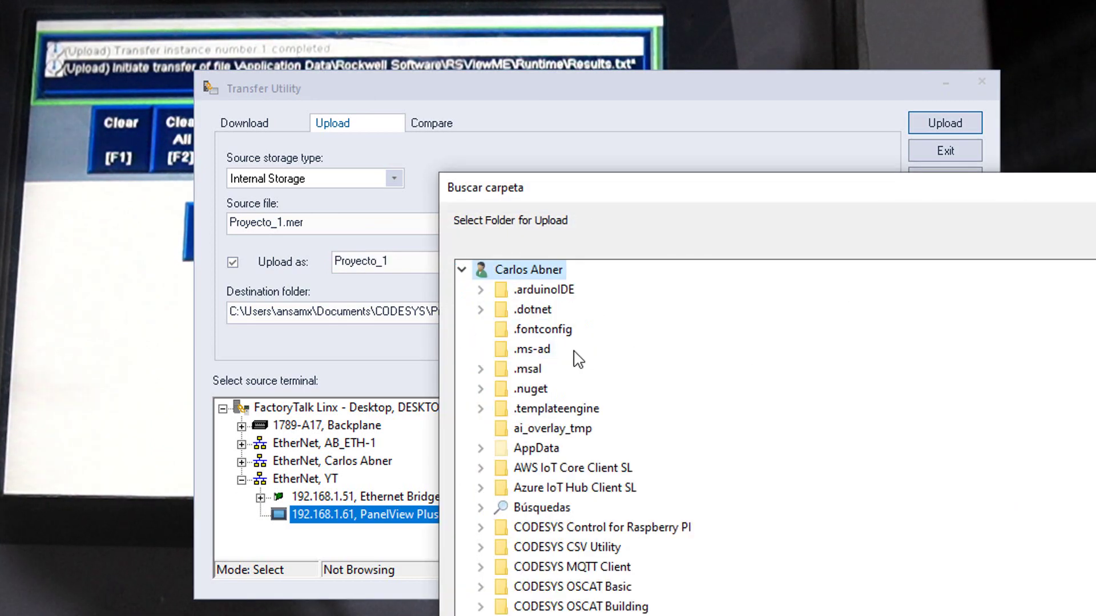
left_click(463, 269)
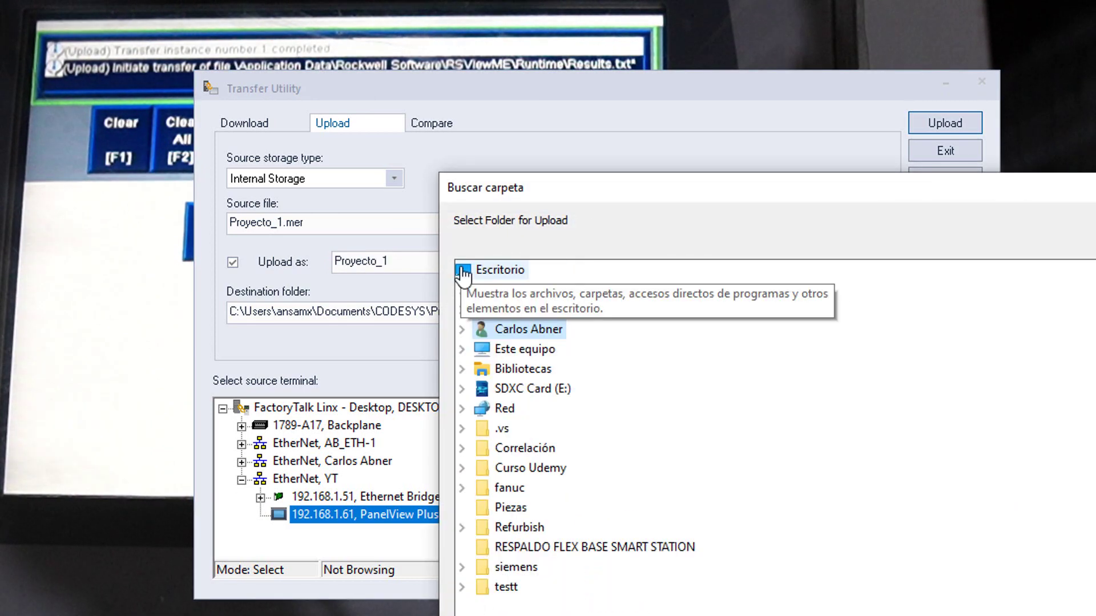
left_click(462, 369)
left_click(533, 408)
scroll(593, 451, "down", 5)
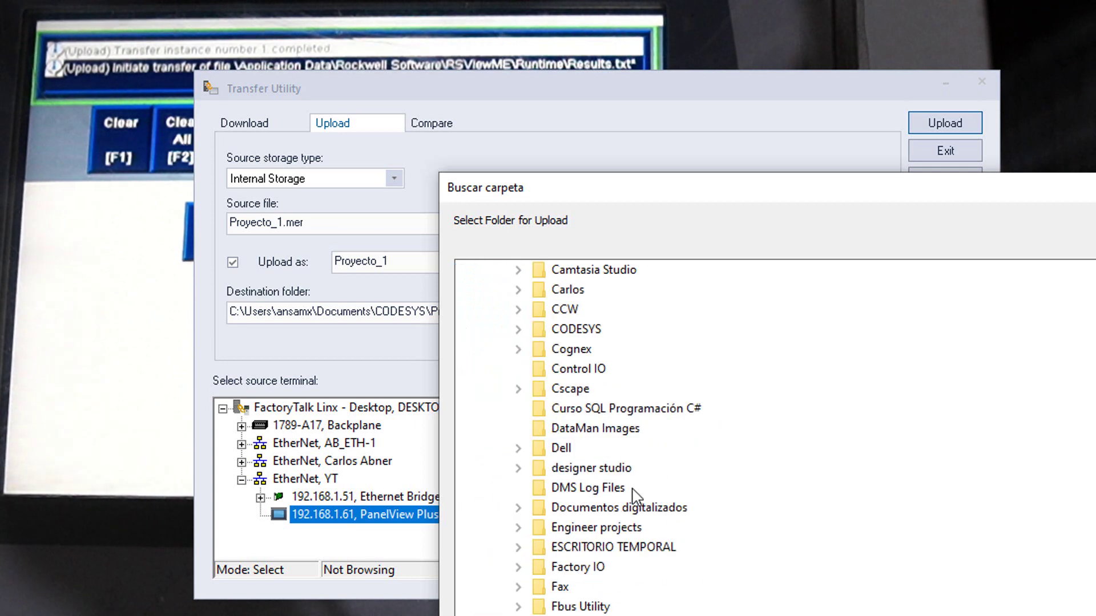
left_click(518, 330)
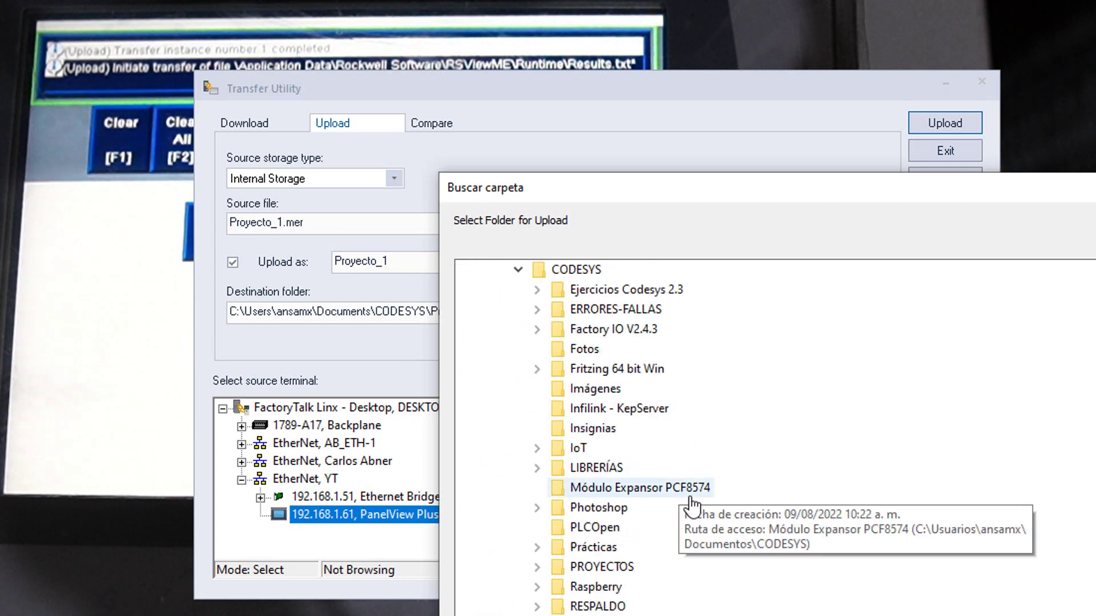
scroll(629, 482, "down", 5)
scroll(556, 320, "up", 1)
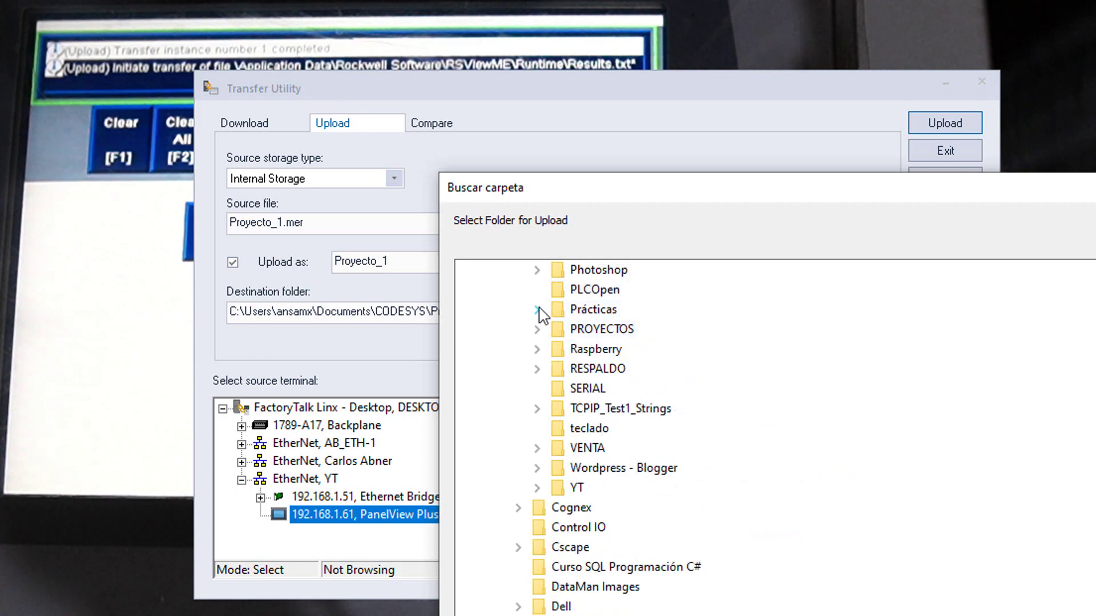
left_click(537, 309)
scroll(725, 411, "down", 20)
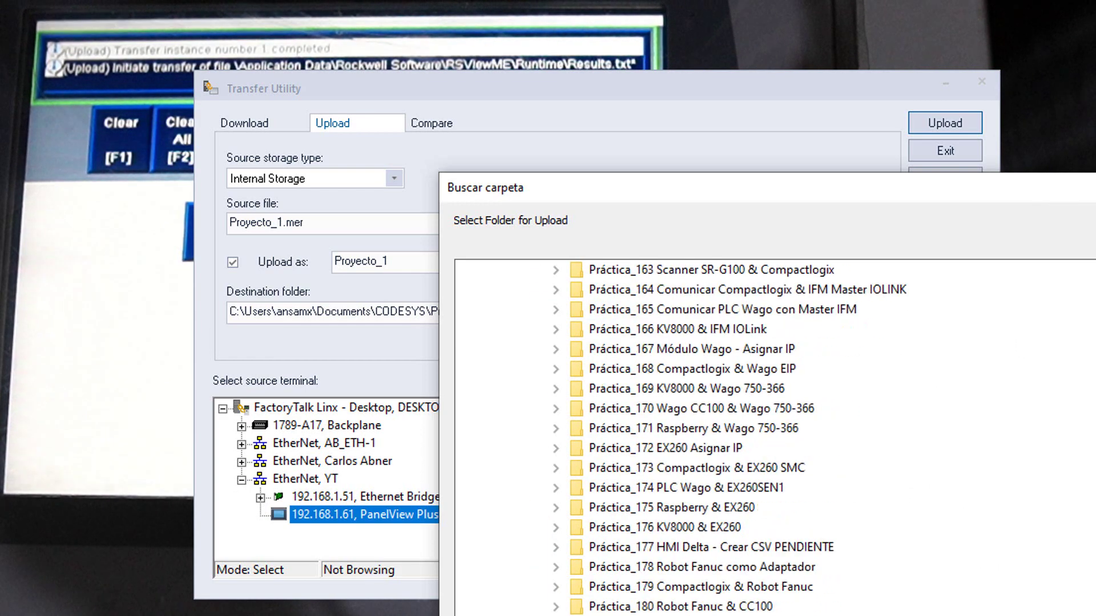
left_click(724, 411)
key("Return")
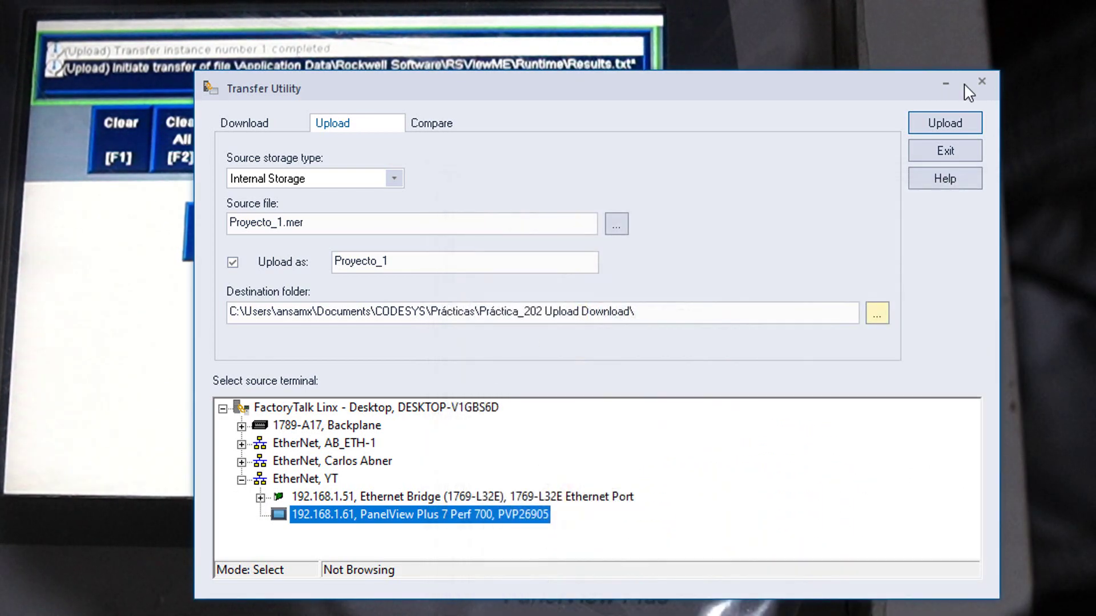
Upload Proyecto_1.mer from the terminal, overwriting the existing Proyecto_1 file in the destination folder
left_click(951, 125)
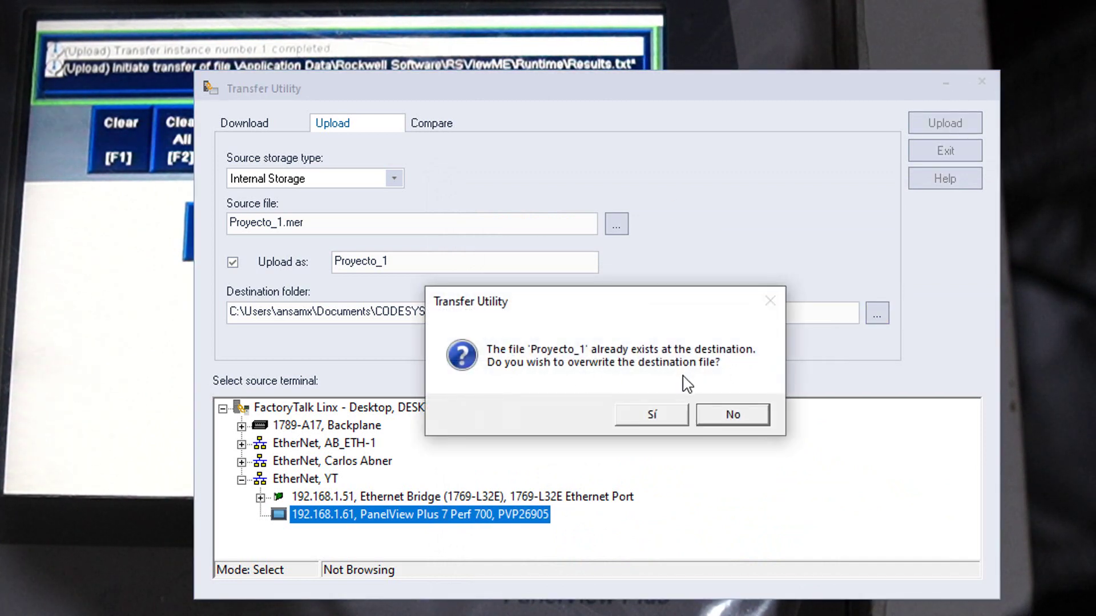
left_click(651, 415)
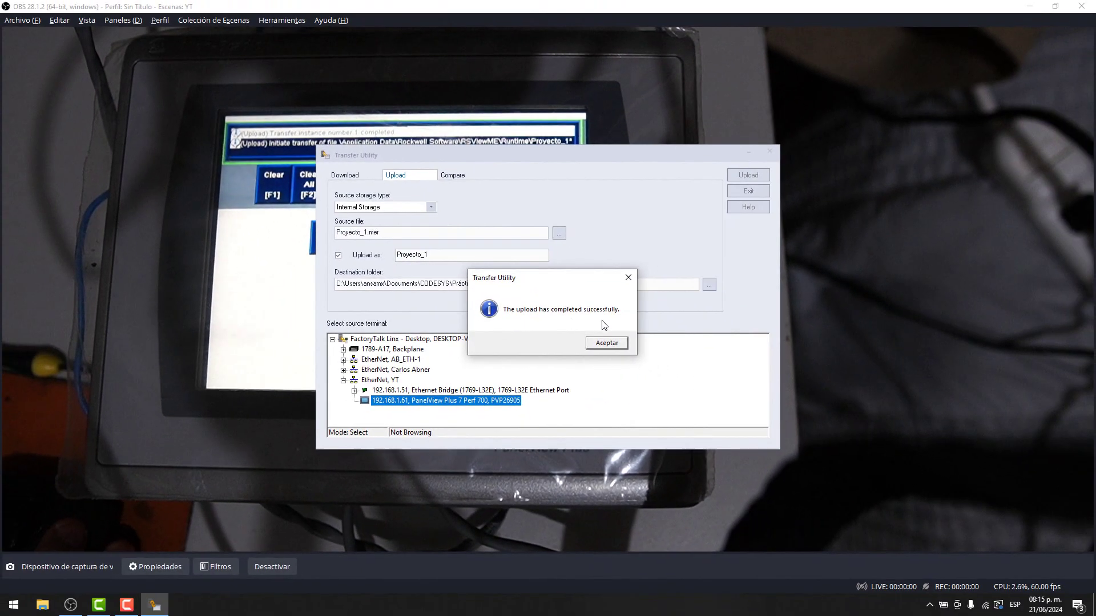
left_click(613, 350)
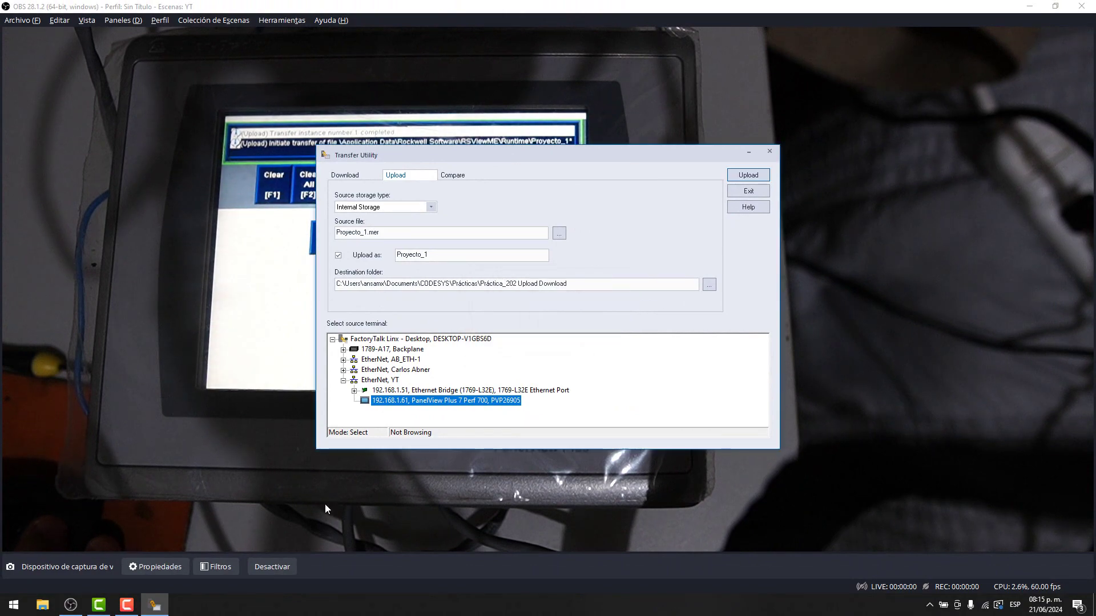
Open FactoryTalk View ME Application Manager and choose the Restore runtime application operation
left_click(19, 613)
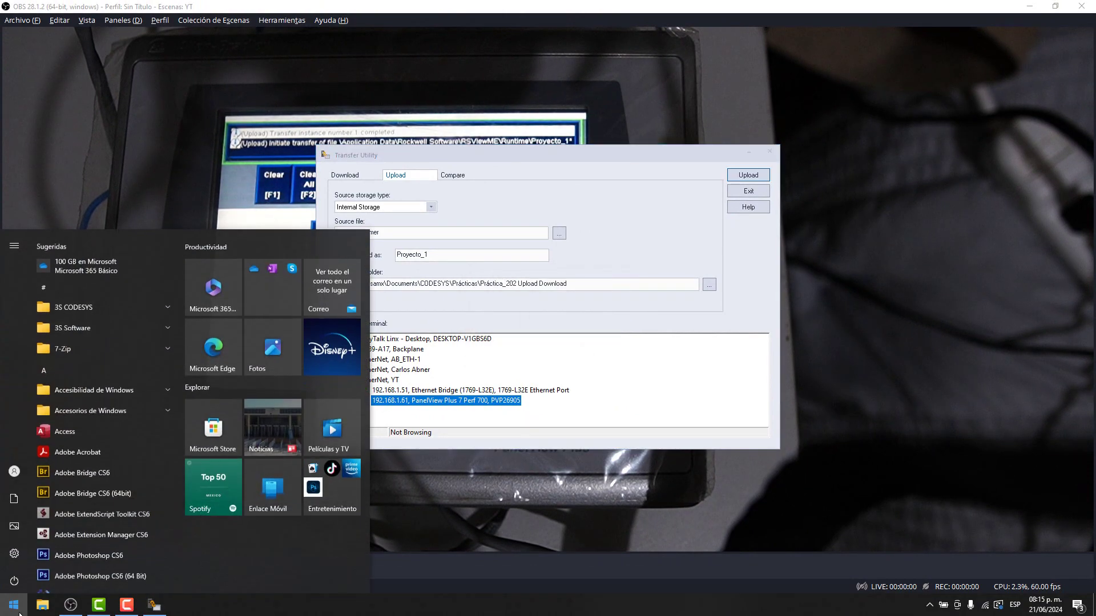
type("appli")
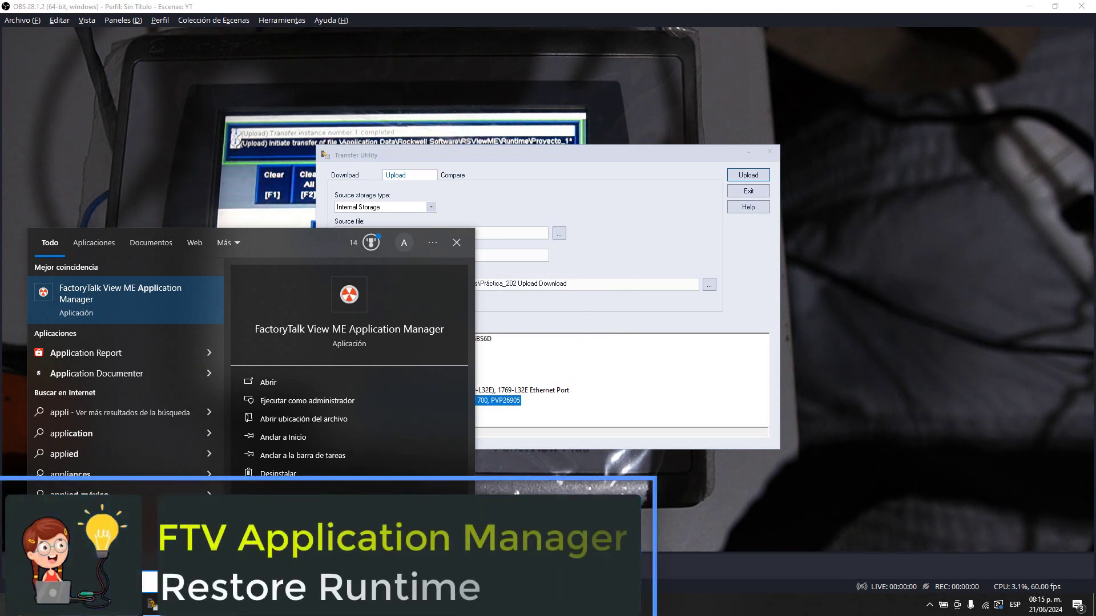
key("Return")
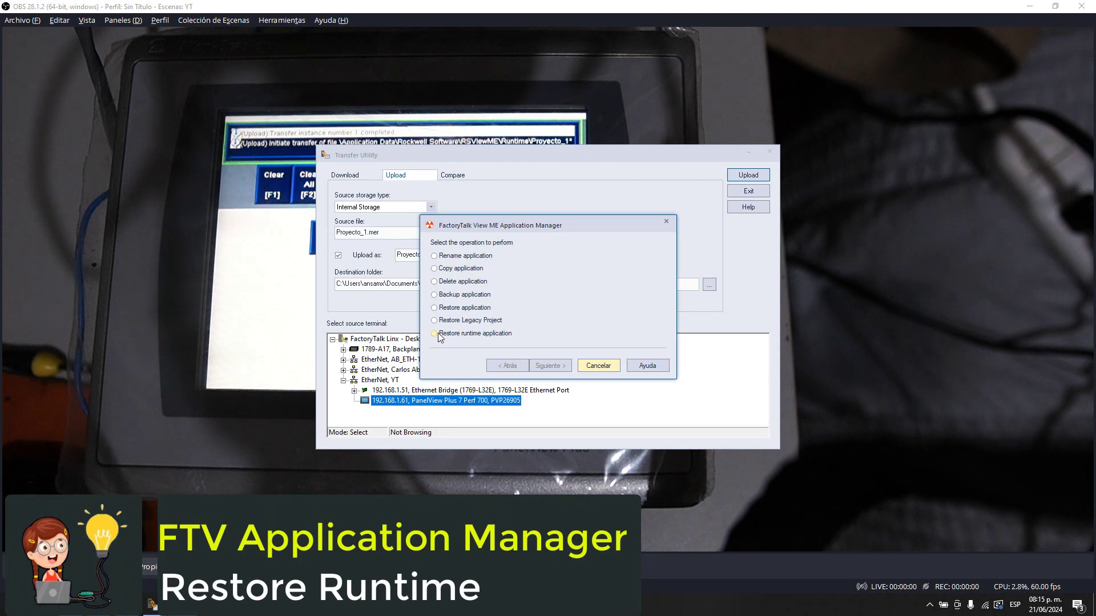
left_click(441, 337)
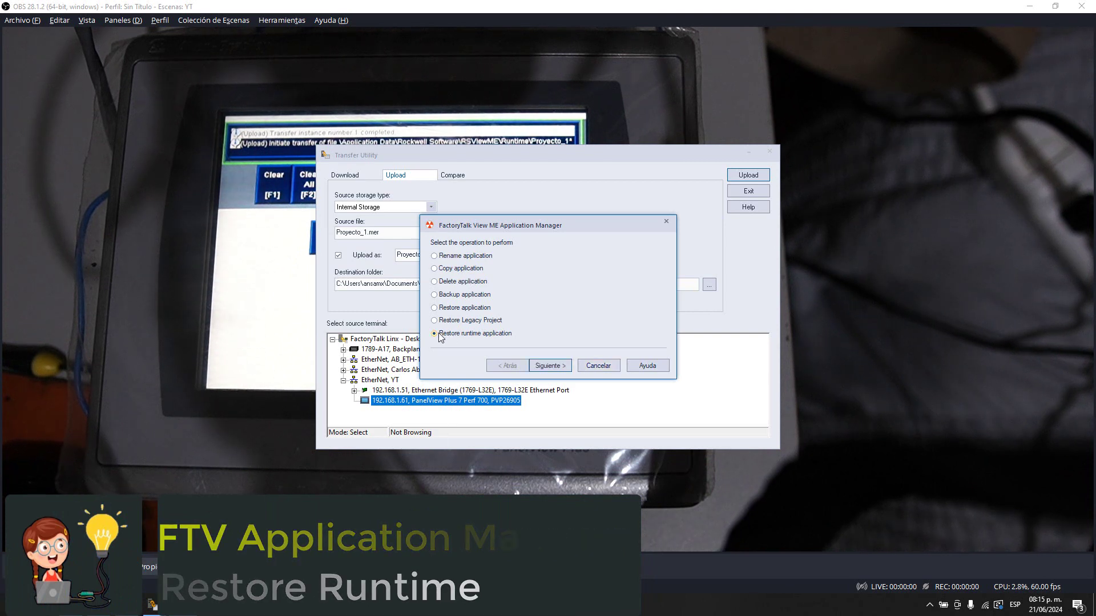
left_click(550, 365)
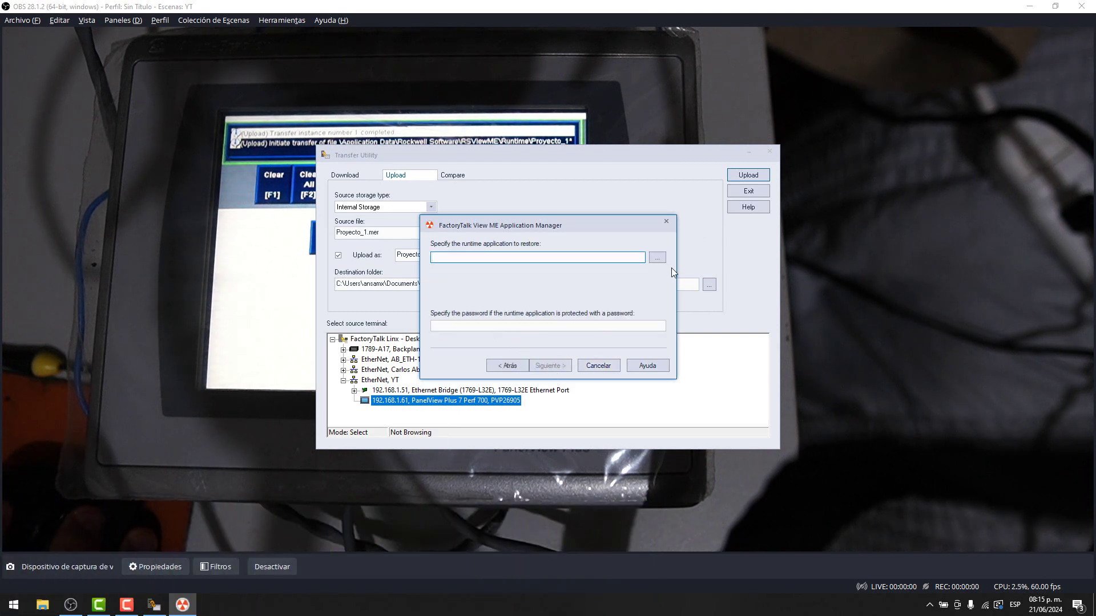
Select Proyecto_1 in Documents\CODESYS\Prácticas\Práctica_202 Upload Download as the runtime application to restore
left_click(656, 257)
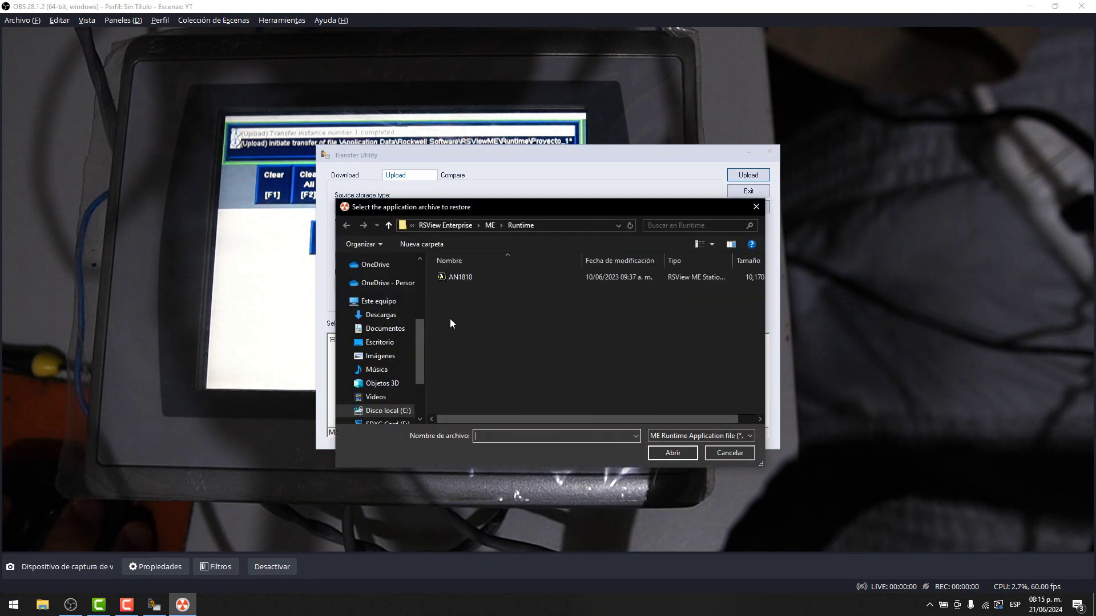
left_click(381, 328)
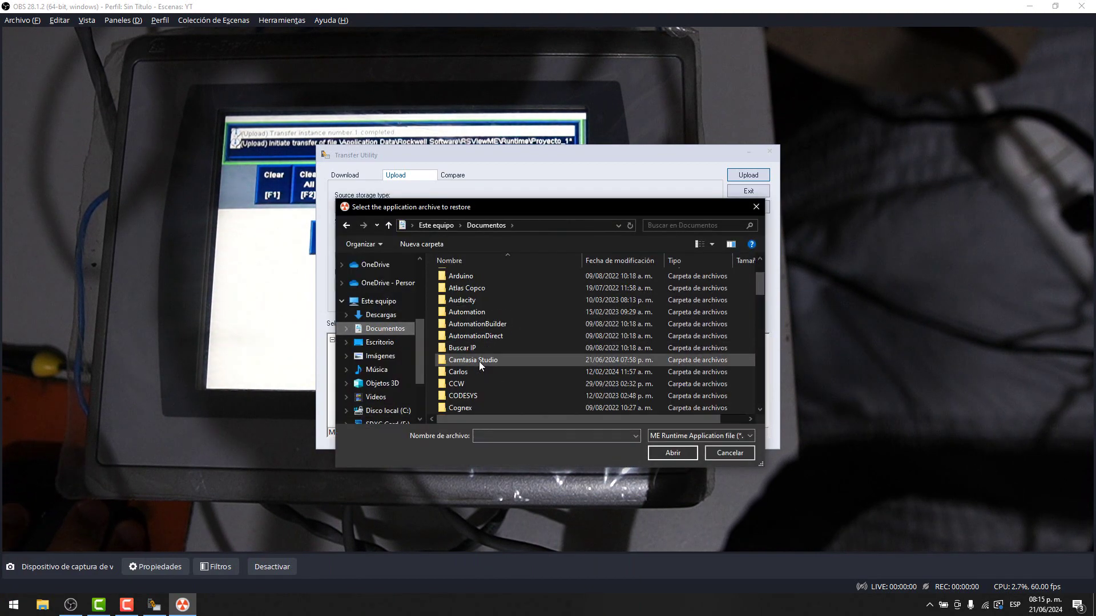
scroll(479, 343, "down", 2)
double_click(477, 329)
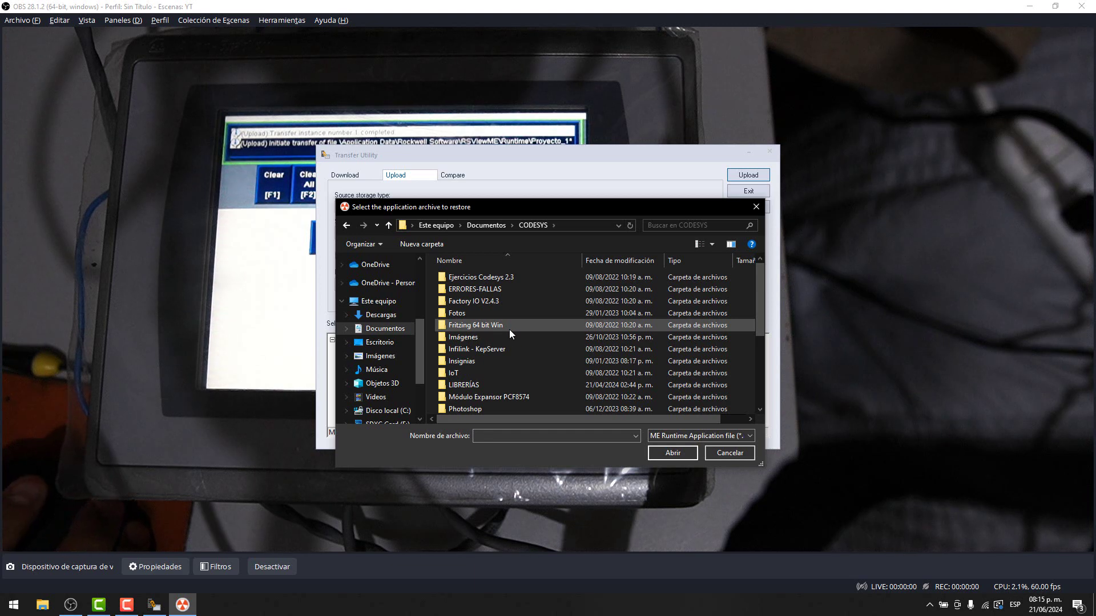
scroll(503, 331, "down", 4)
double_click(473, 295)
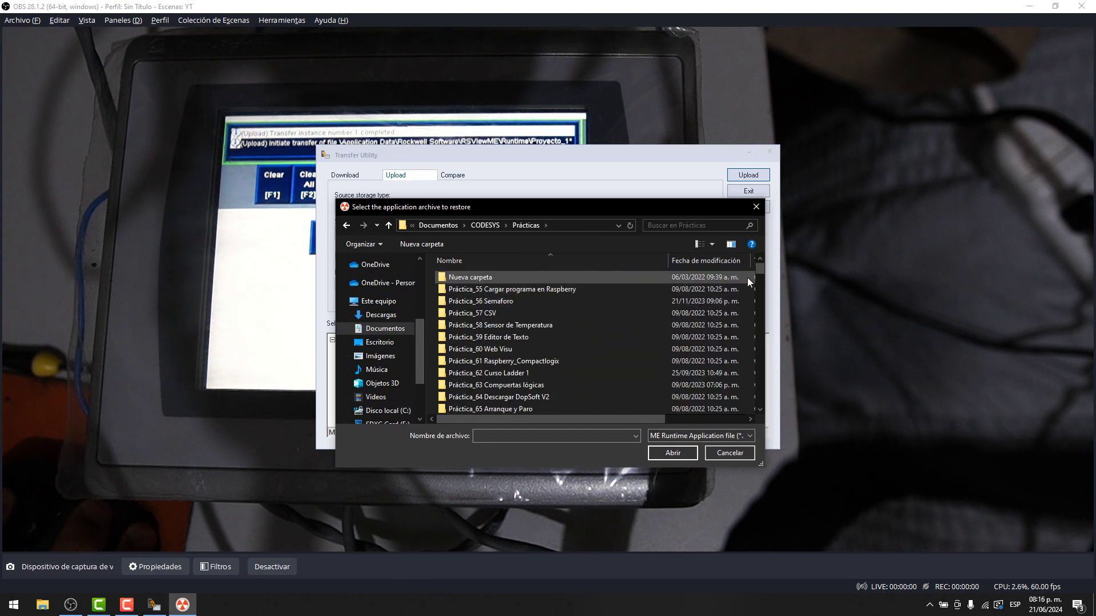
left_click_drag(755, 273, 758, 418)
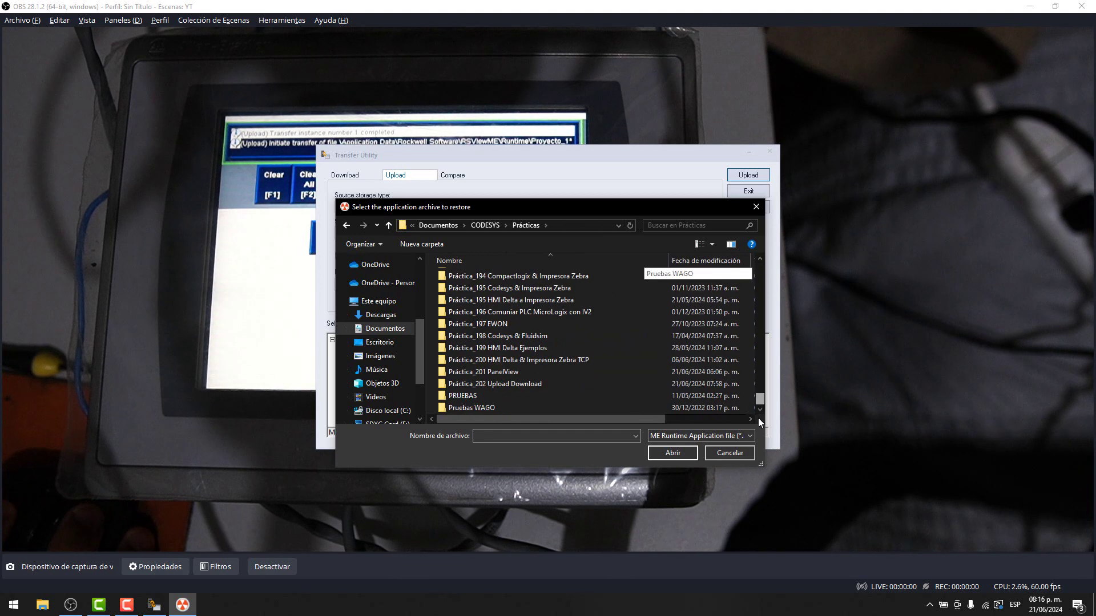
double_click(484, 384)
left_click(477, 278)
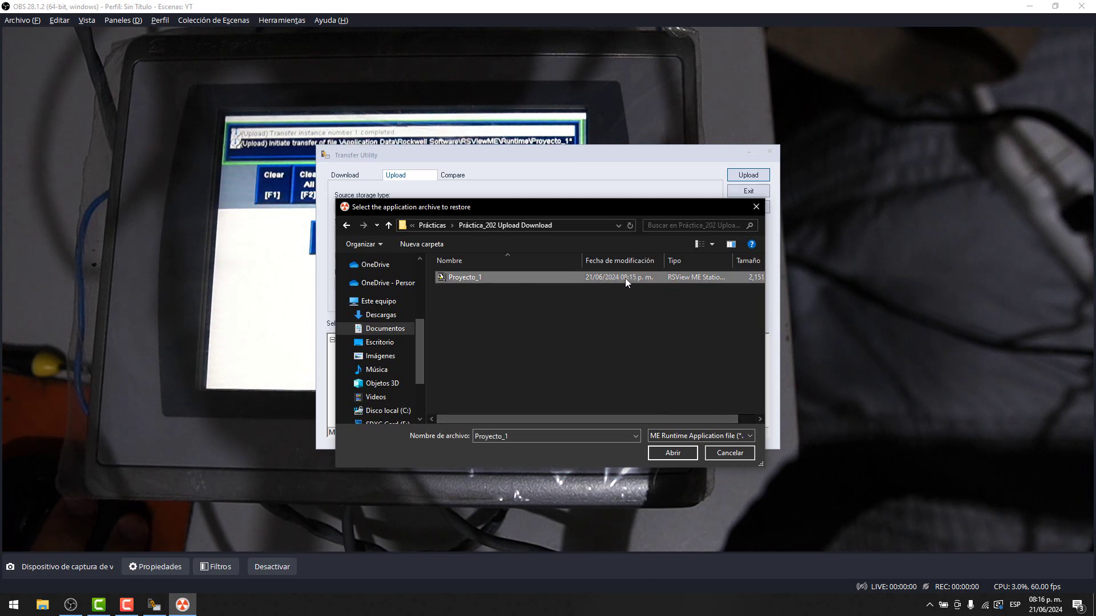
left_click(668, 452)
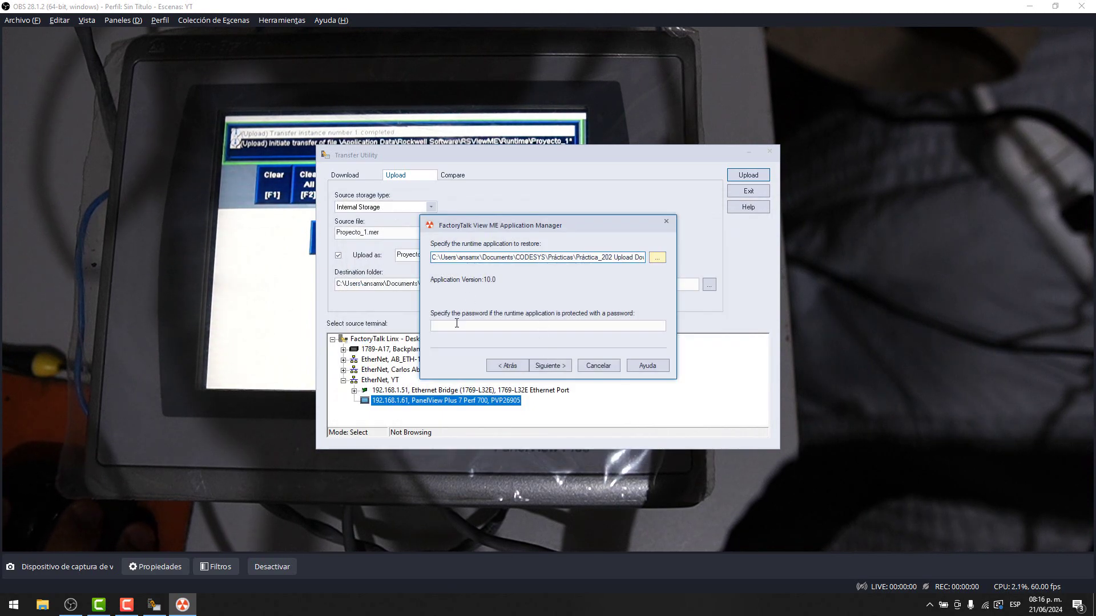
Restore the runtime application without a password under the name Proyecto_1, overwriting the existing application, and close Application Manager
left_click(457, 323)
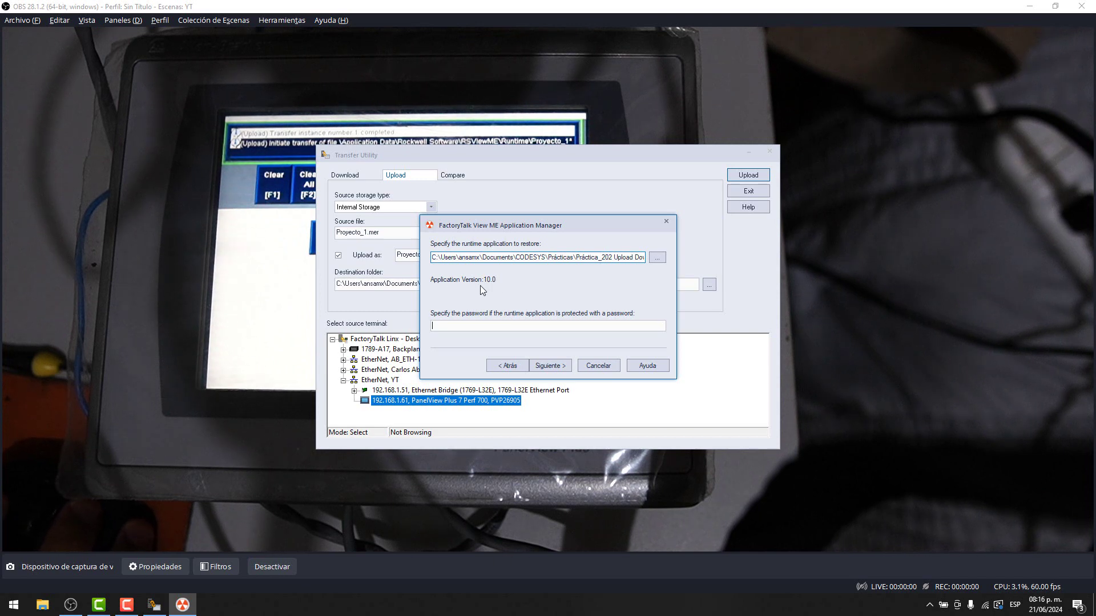
left_click(564, 365)
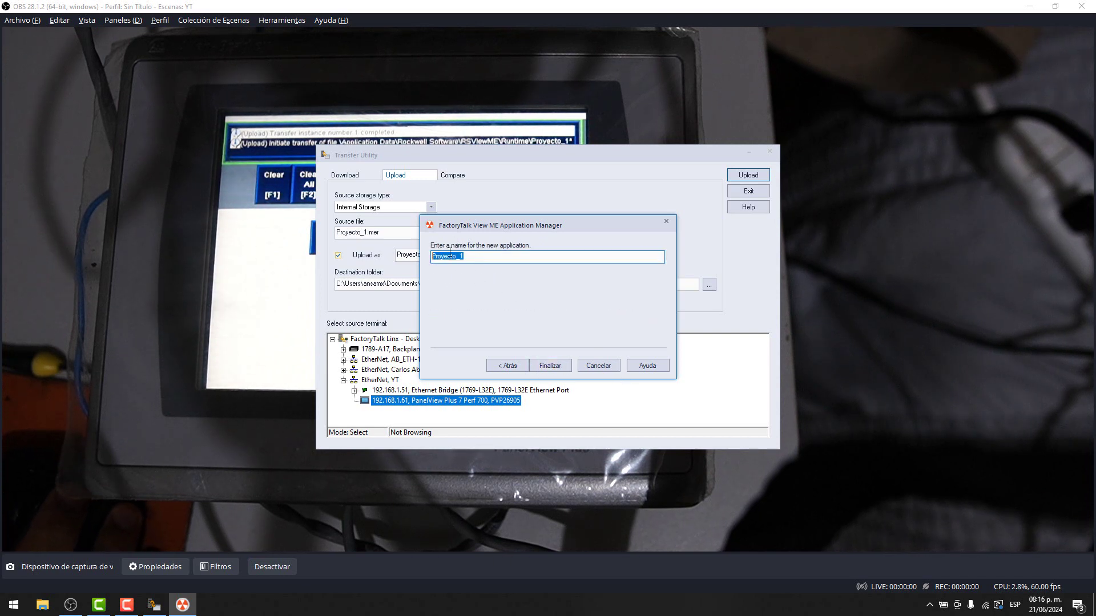
left_click(476, 260)
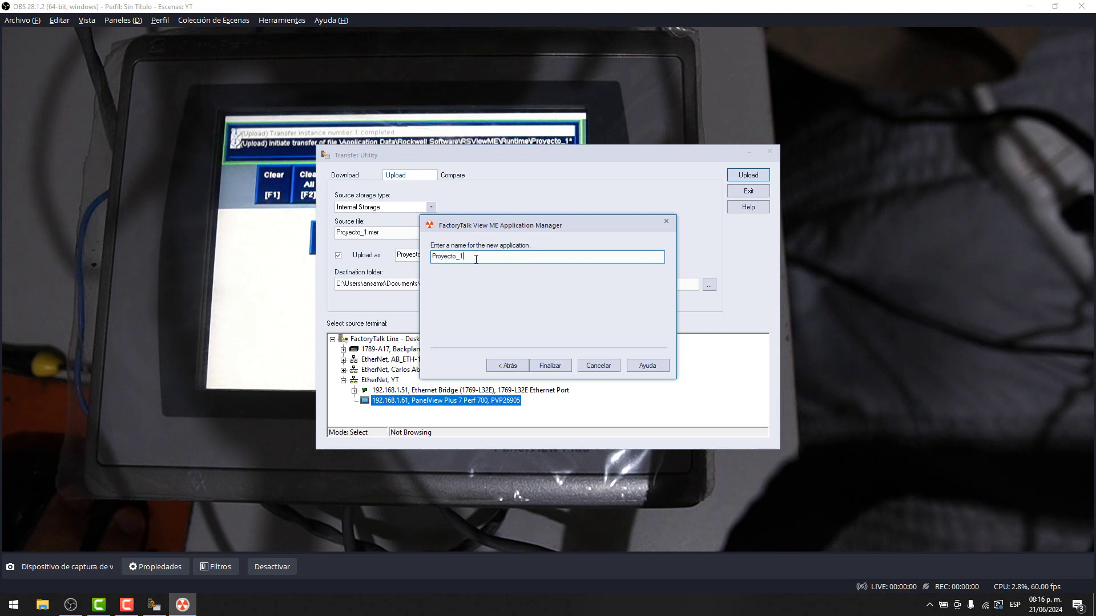
left_click(550, 365)
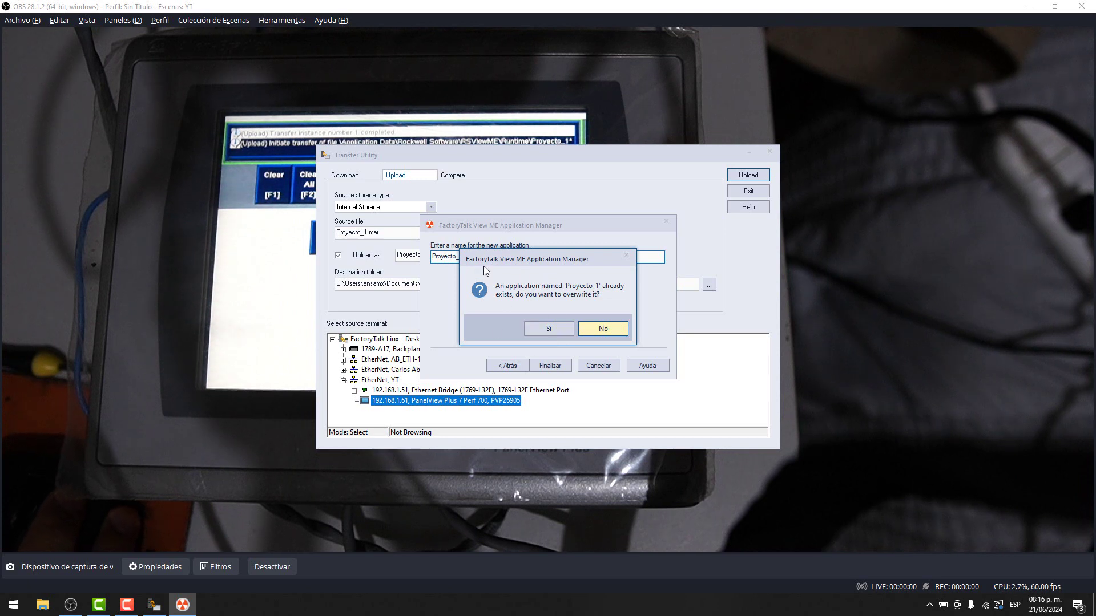
left_click(547, 328)
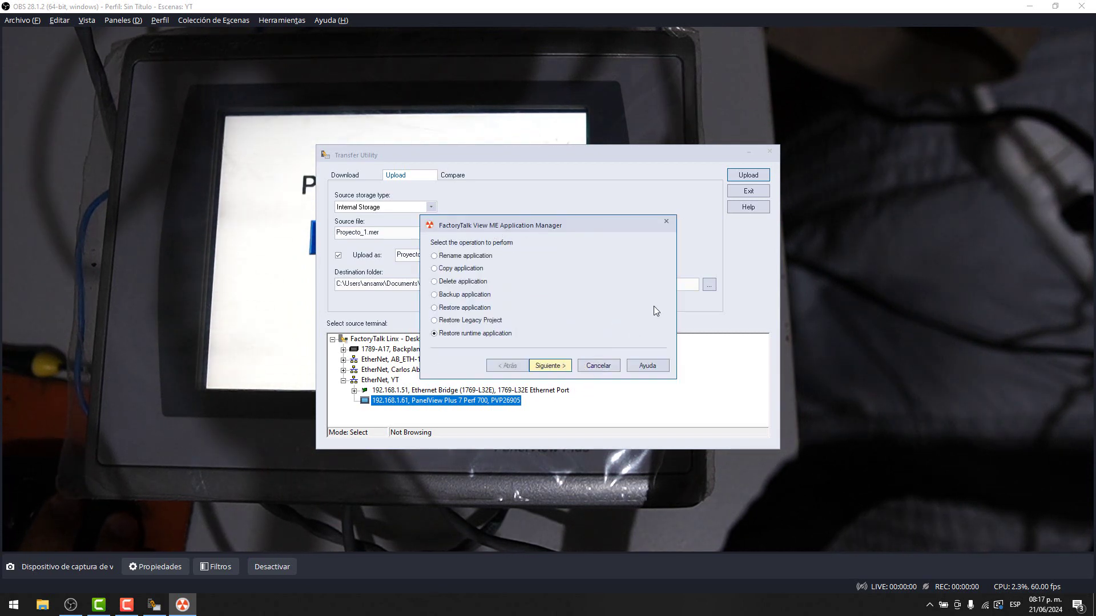
left_click(666, 222)
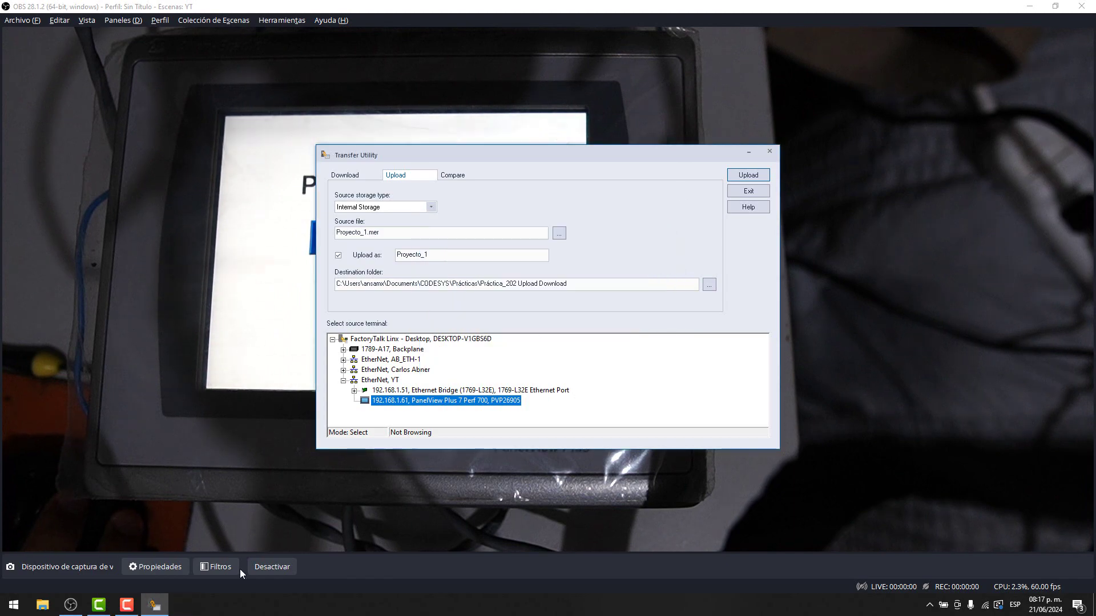
Launch FactoryTalk View Studio for Machine Edition and bring up the list of existing applications
left_click(14, 606)
type("fac")
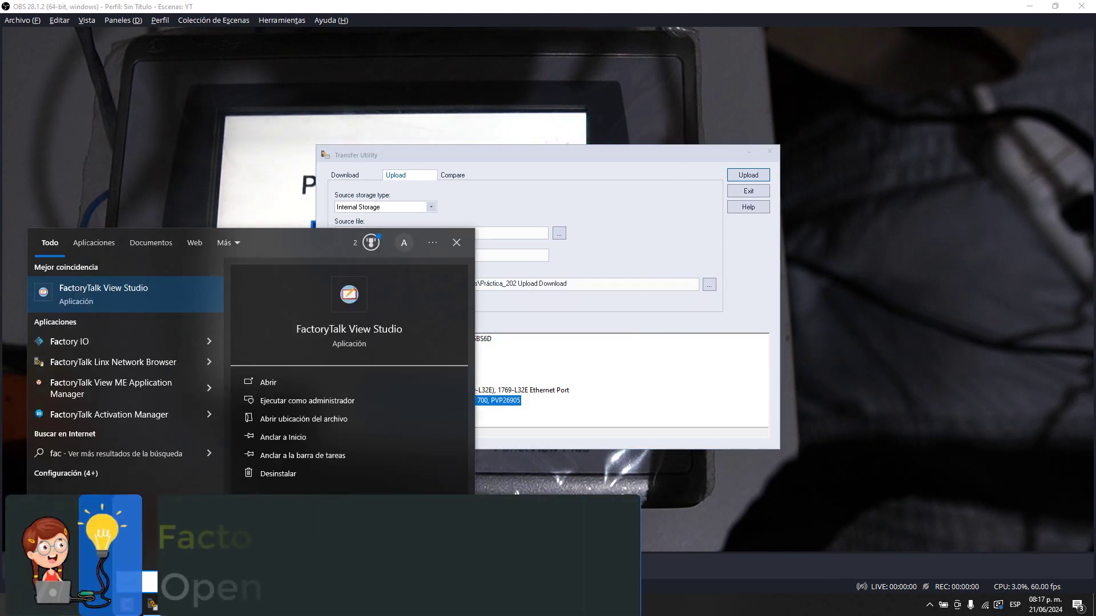
key("Return")
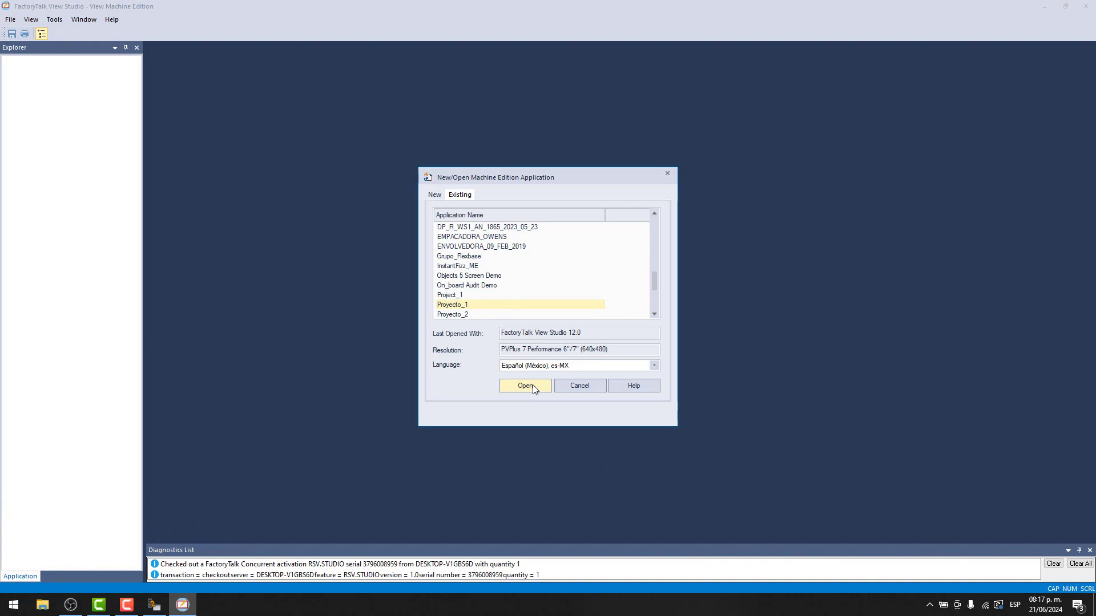
Open the existing application Proyecto_1 in Español (México) and accept its conversion to version 12.00.00
scroll(570, 289, "up", 3)
scroll(571, 289, "down", 7)
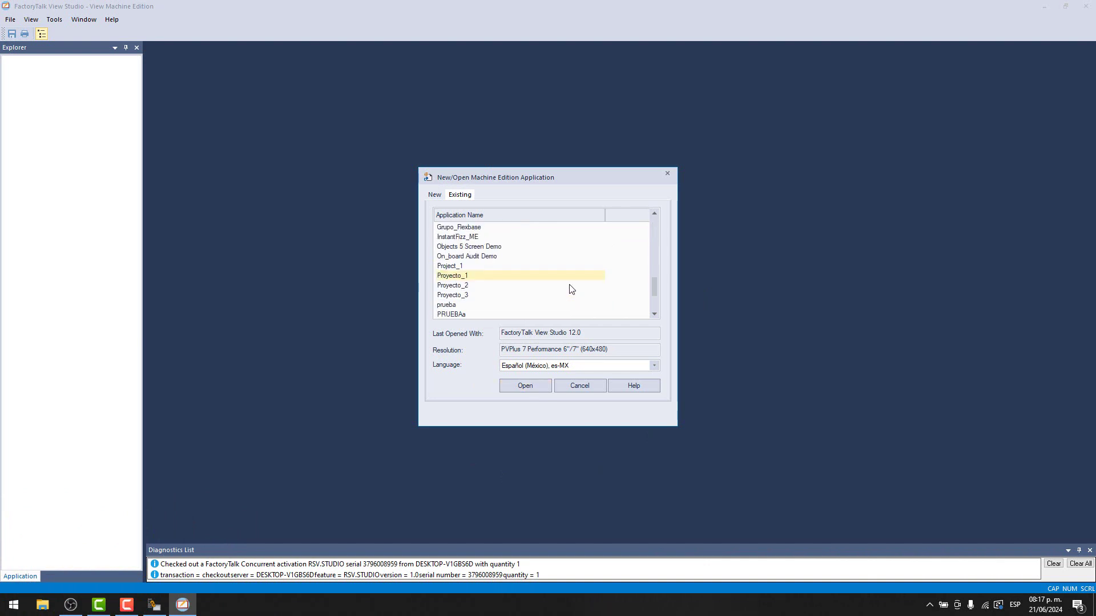
scroll(571, 286, "up", 1)
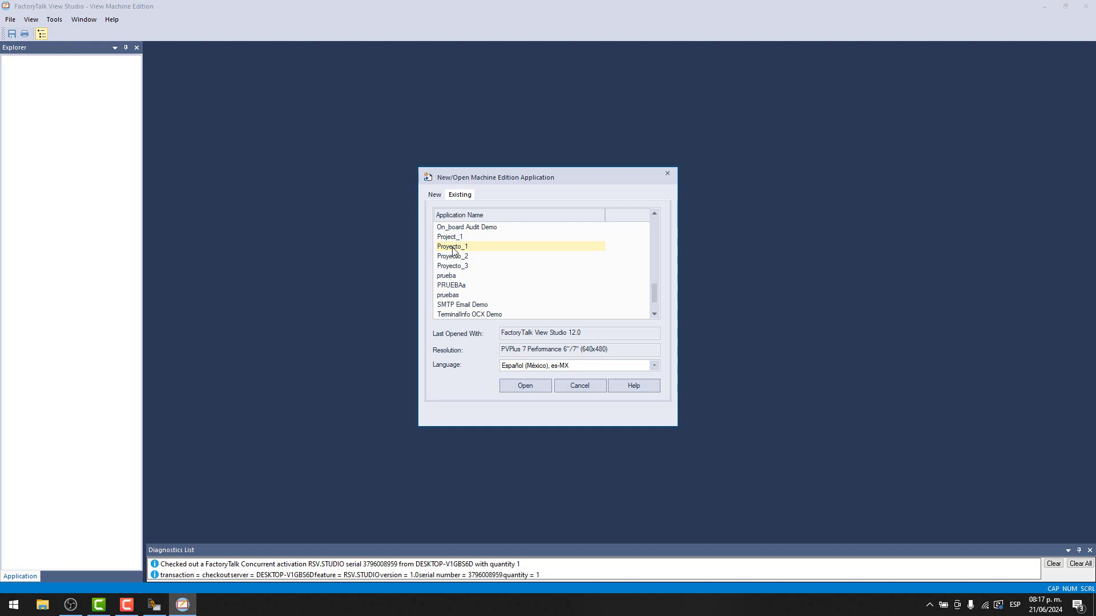
left_click(526, 387)
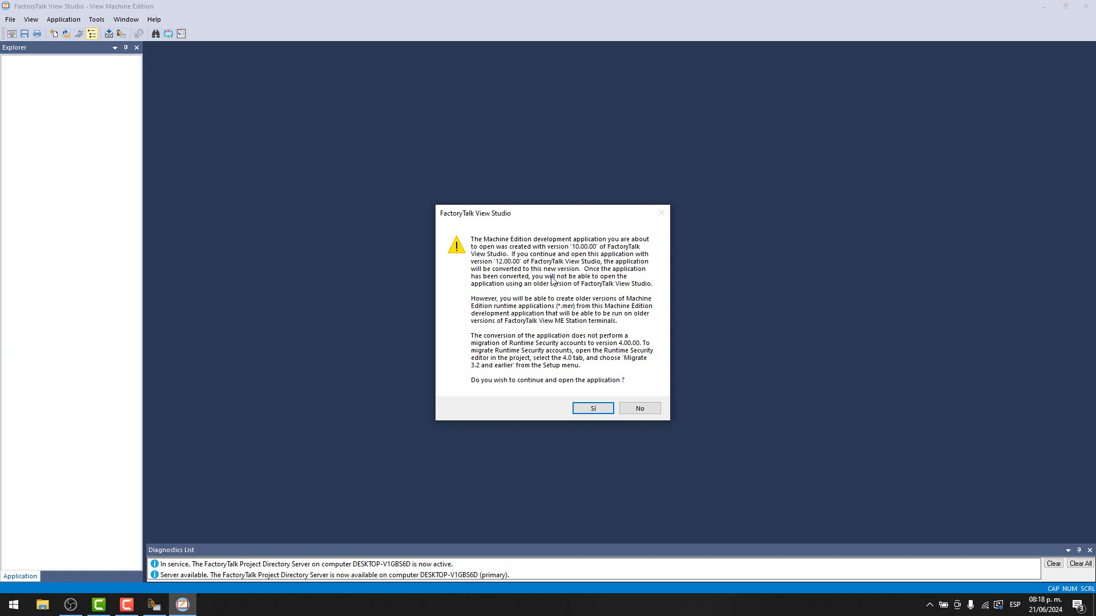
left_click(593, 409)
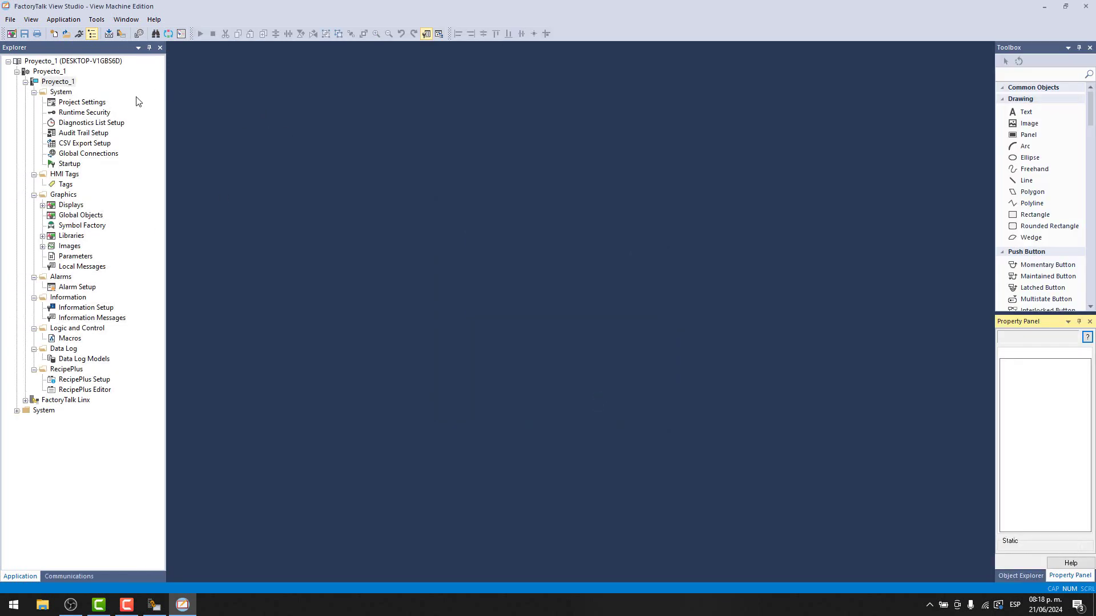
Open the MAIN display of Proyecto_1 and compare it with the live terminal image in OBS
left_click(44, 206)
double_click(76, 246)
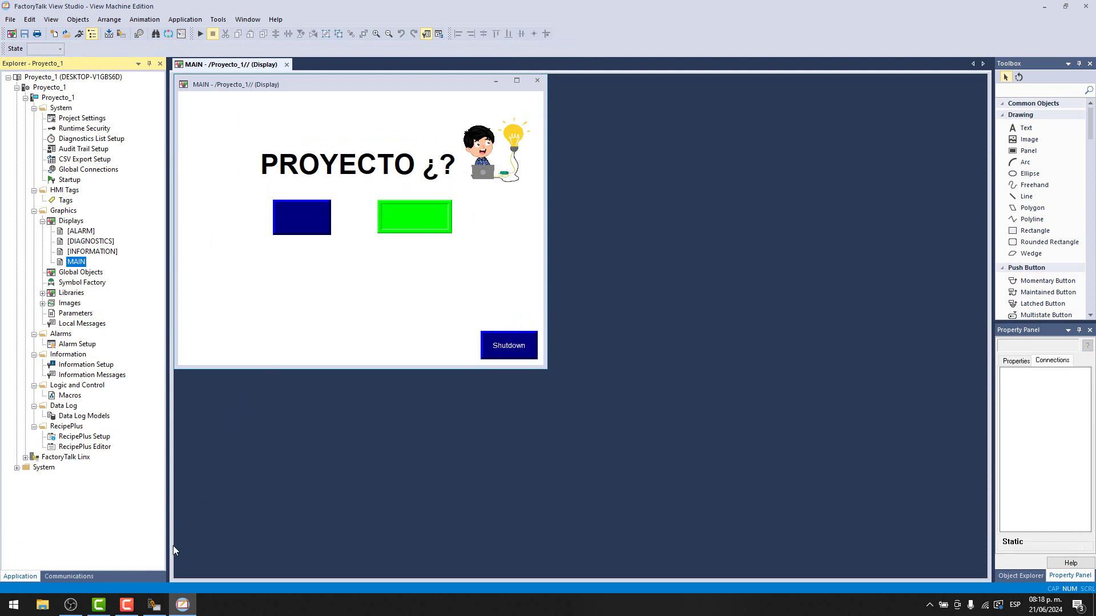
left_click(70, 605)
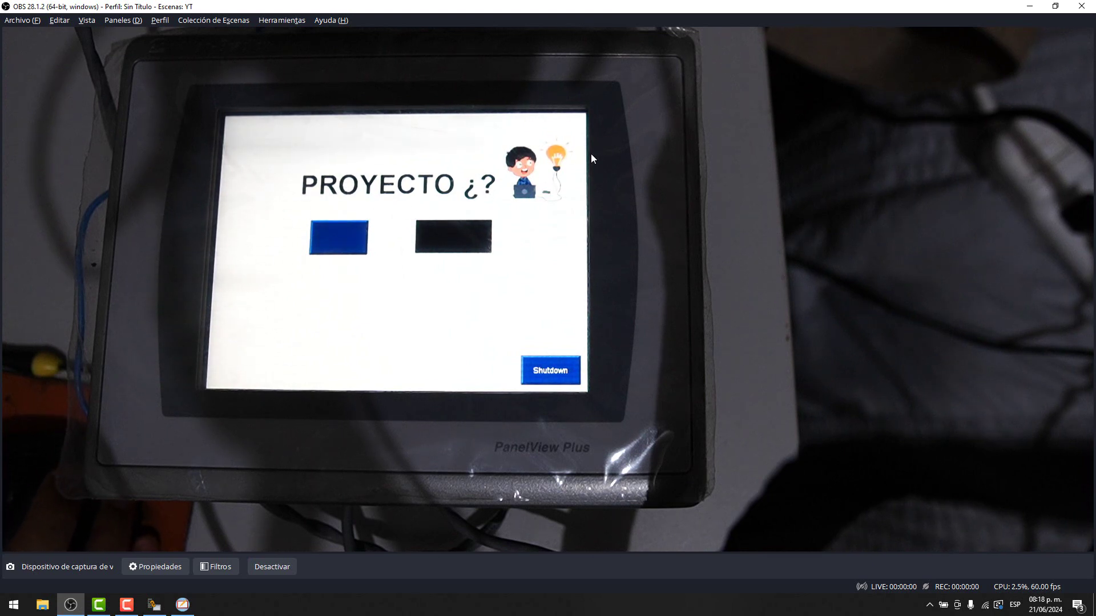
left_click(70, 609)
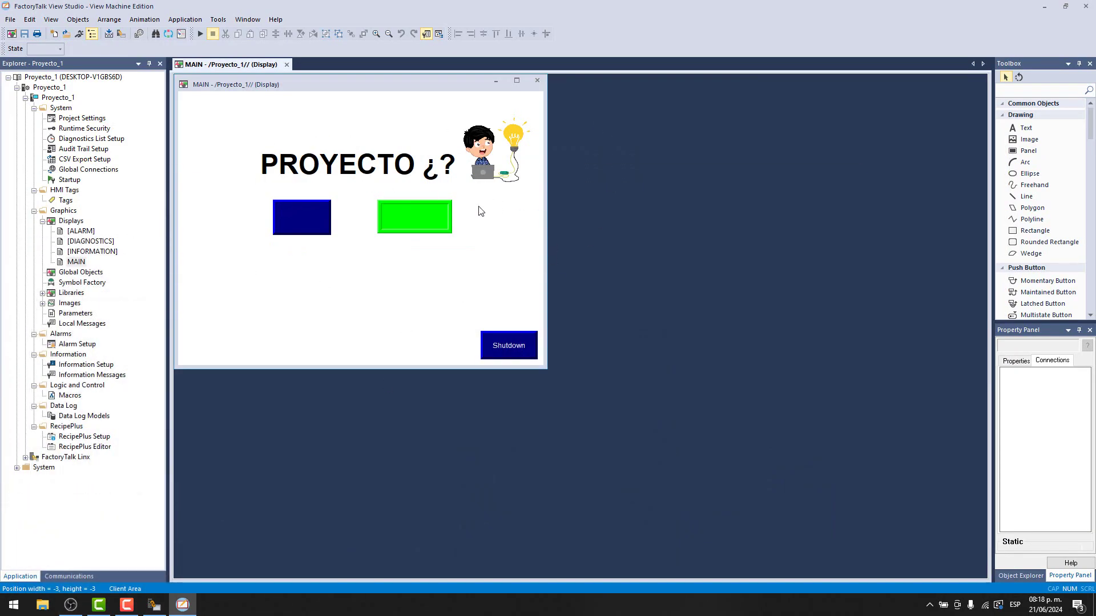
Duplicate the PROYECTO ¿? title below the two buttons and change the copy's text to SUSCRIBETE =)
left_click(347, 165)
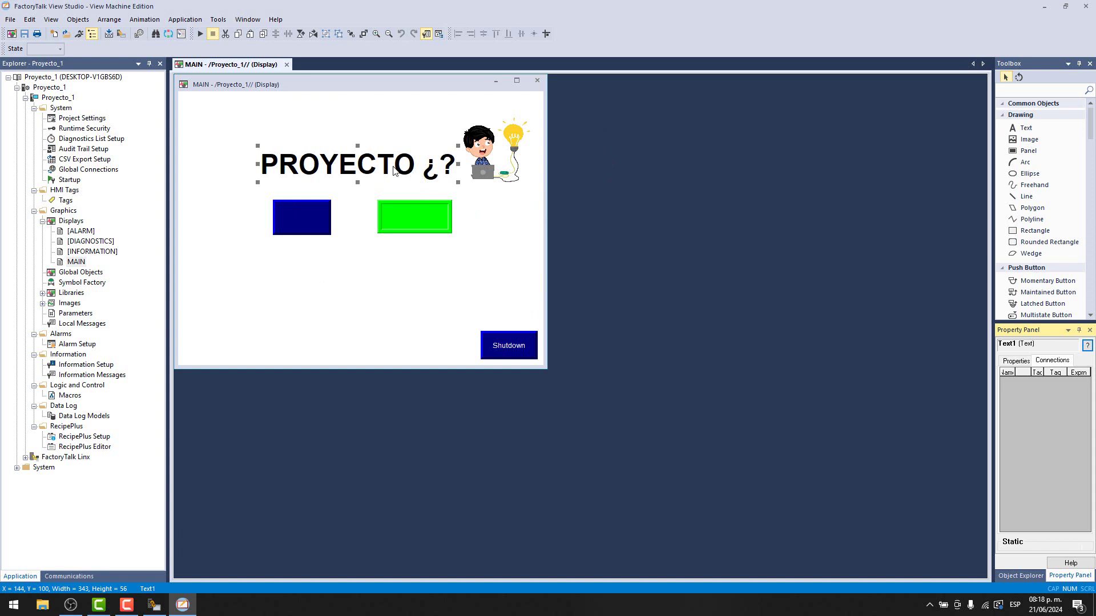
left_click_drag(394, 170, 375, 273)
double_click(375, 270)
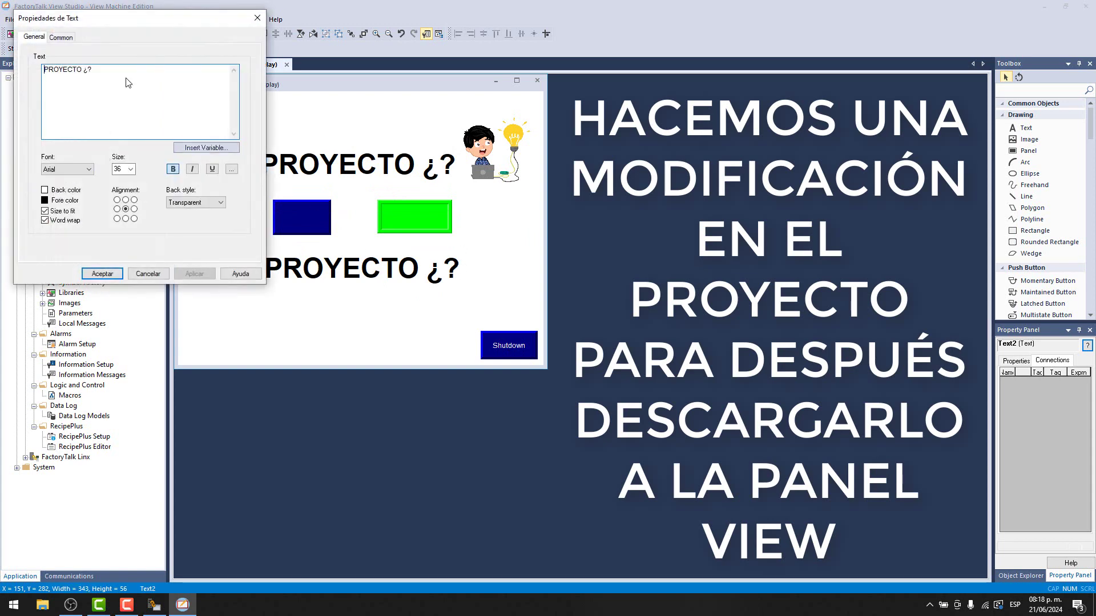
key("Caps_Lock")
type("S")
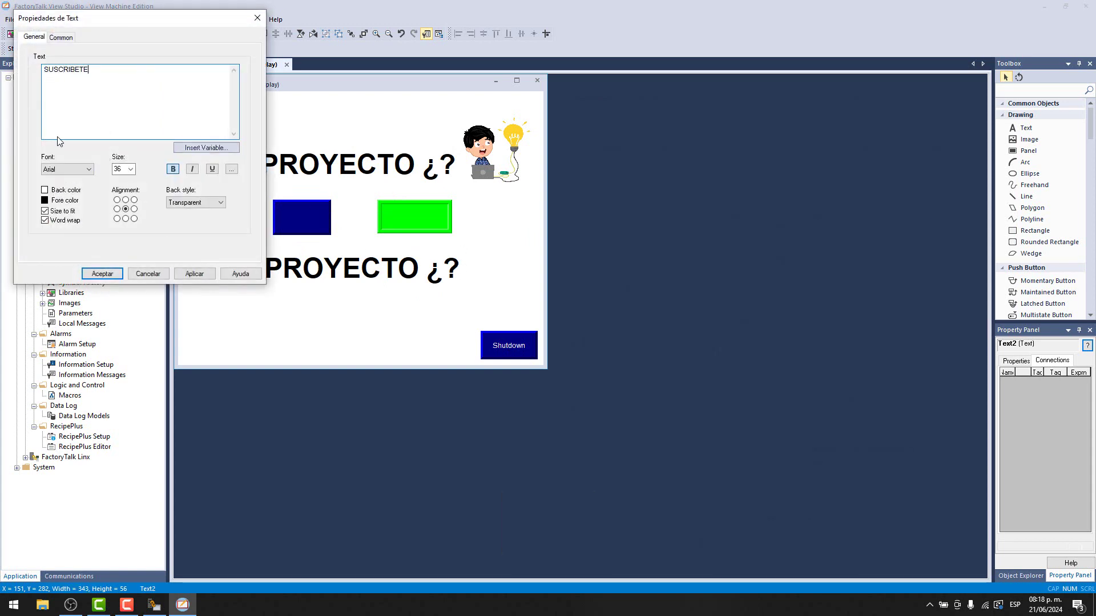
type("USCRIBETE =)")
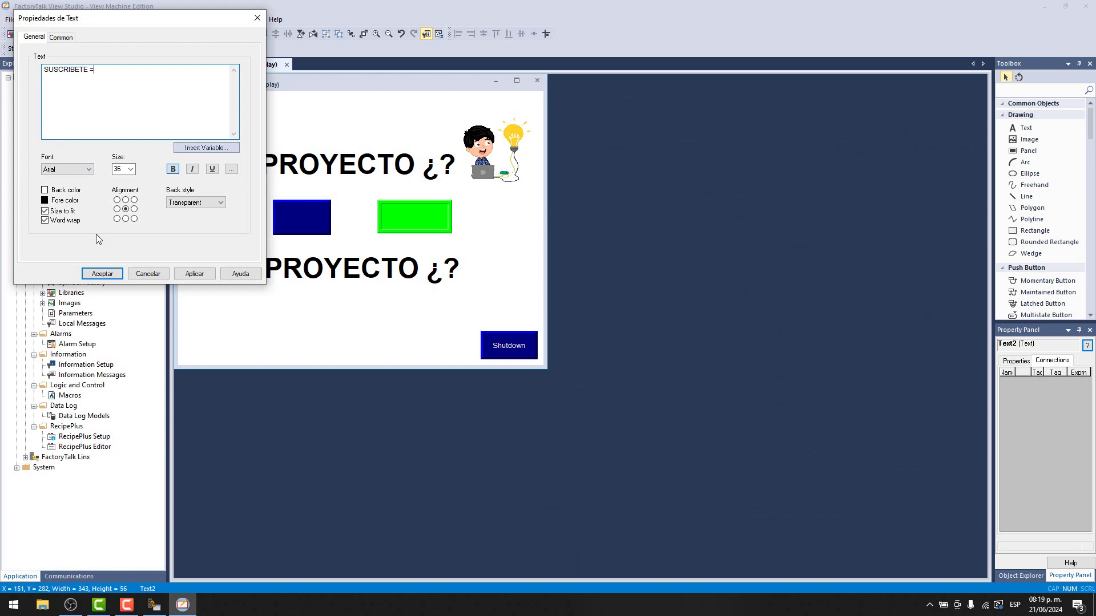
left_click(194, 273)
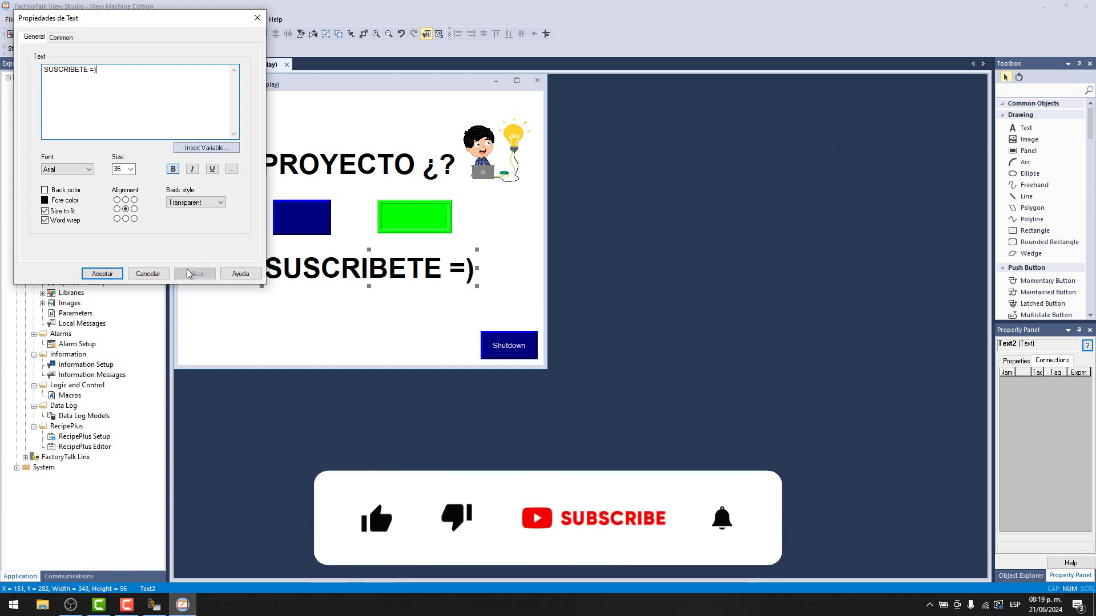
left_click(102, 274)
Move the SUSCRIBETE =) text slightly lower and save the MAIN display
left_click_drag(401, 259, 398, 287)
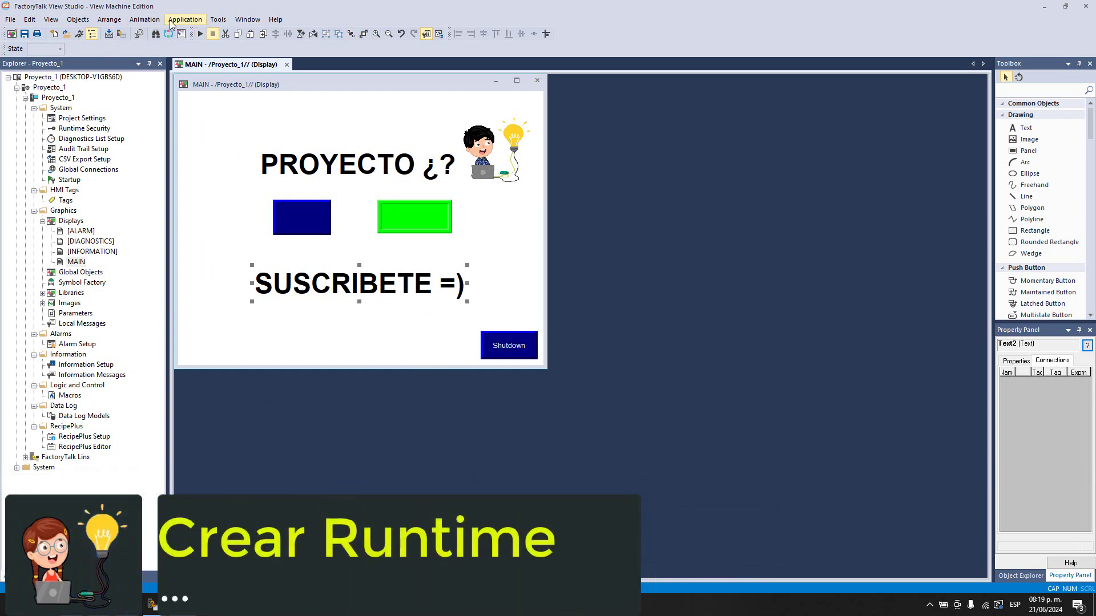
left_click(26, 34)
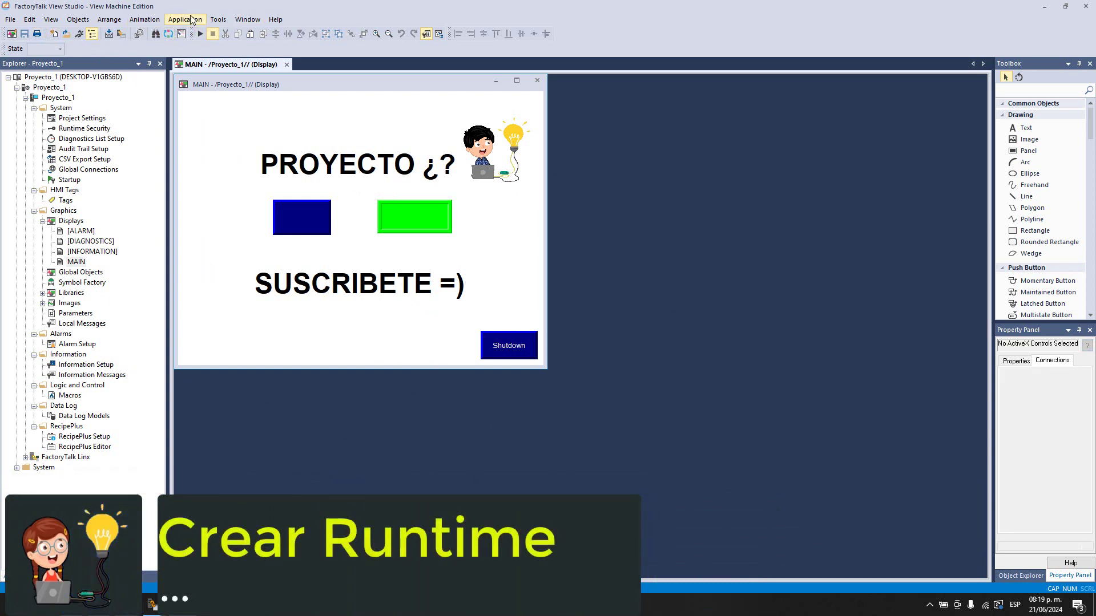
Start creating a runtime application in the Práctica_202 Upload Download folder with the file name Proyecto_1v2
left_click(192, 20)
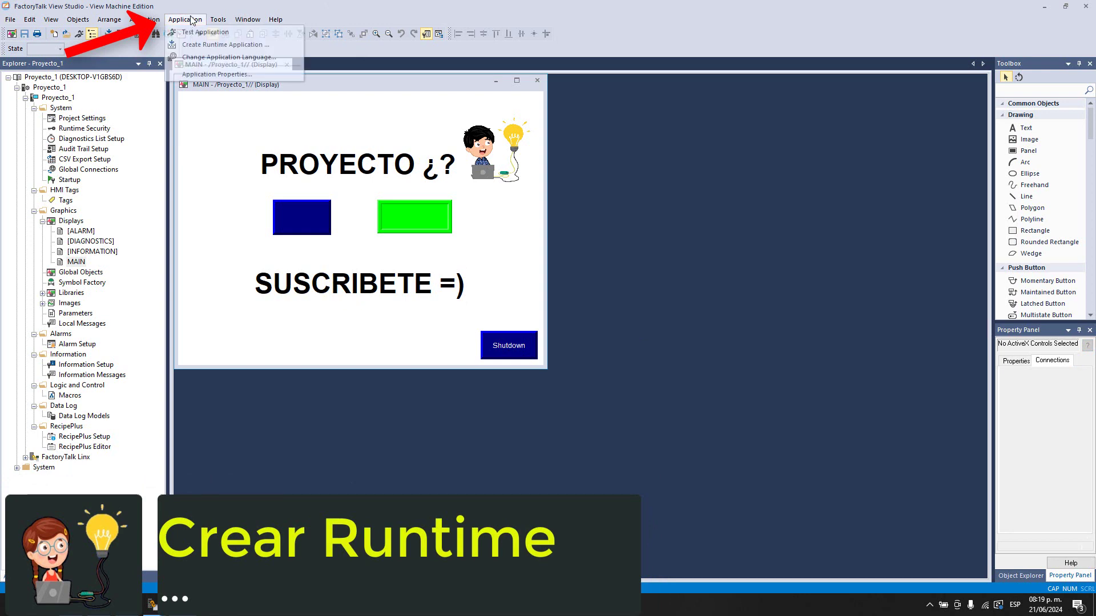
left_click(200, 44)
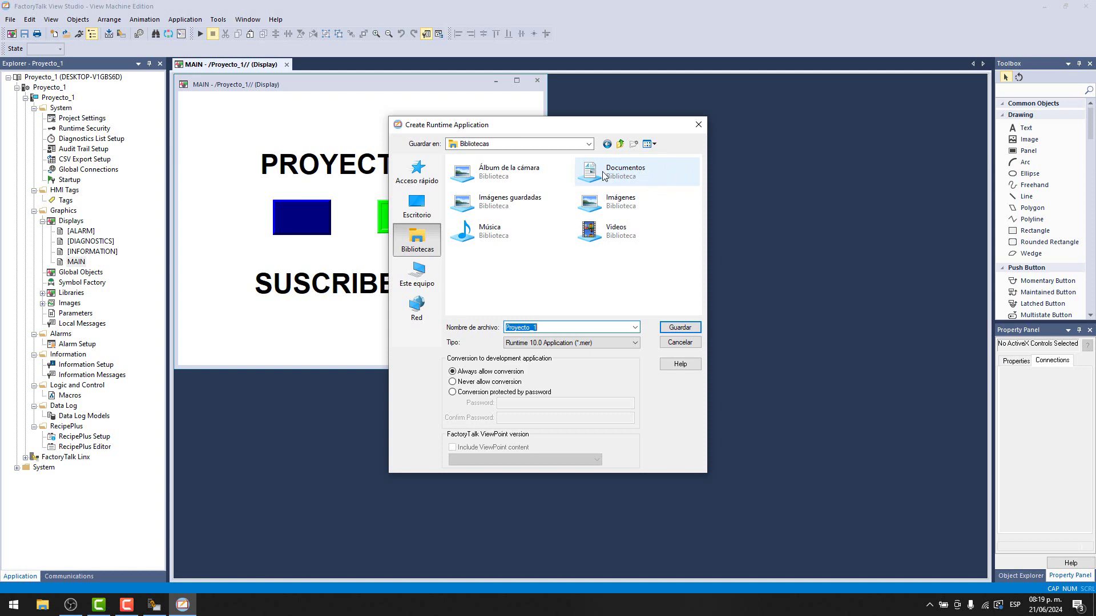
double_click(604, 174)
scroll(553, 261, "down", 5)
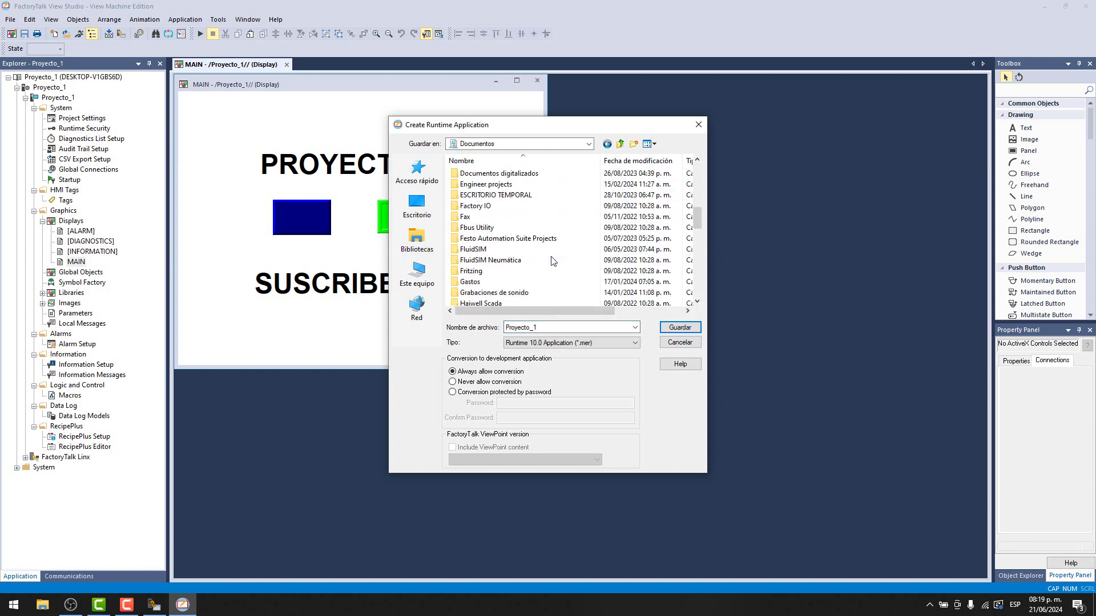
scroll(553, 261, "down", 8)
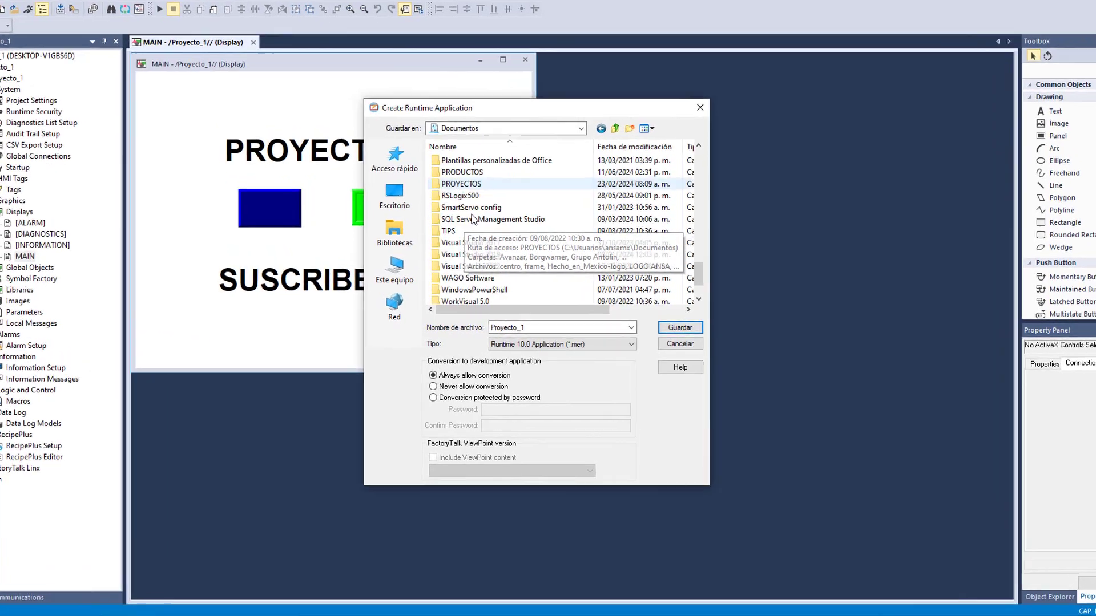
scroll(481, 231, "up", 11)
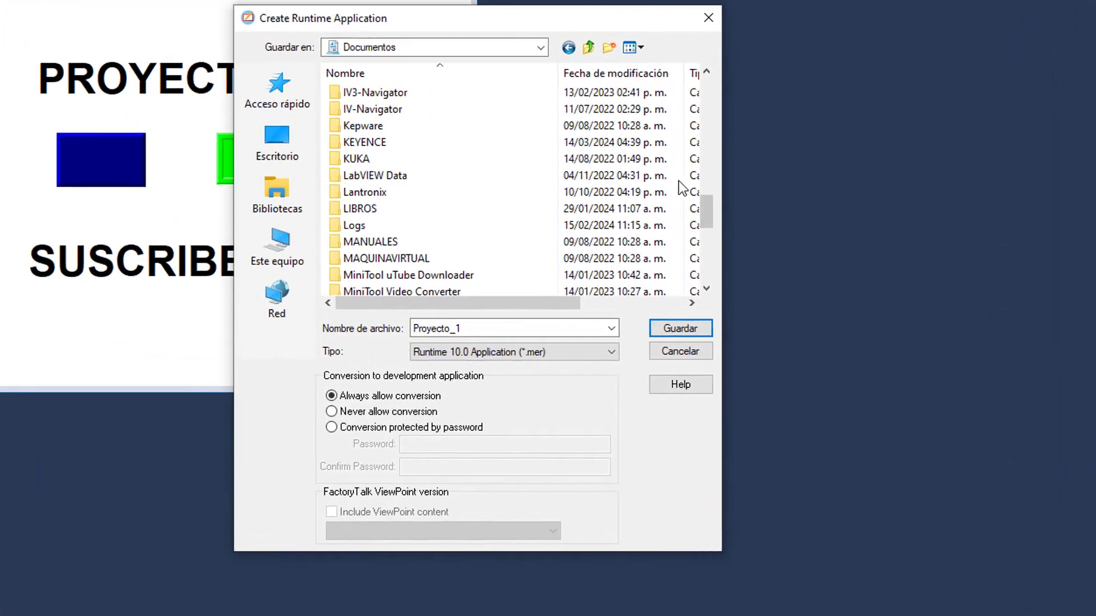
scroll(628, 251, "down", 1)
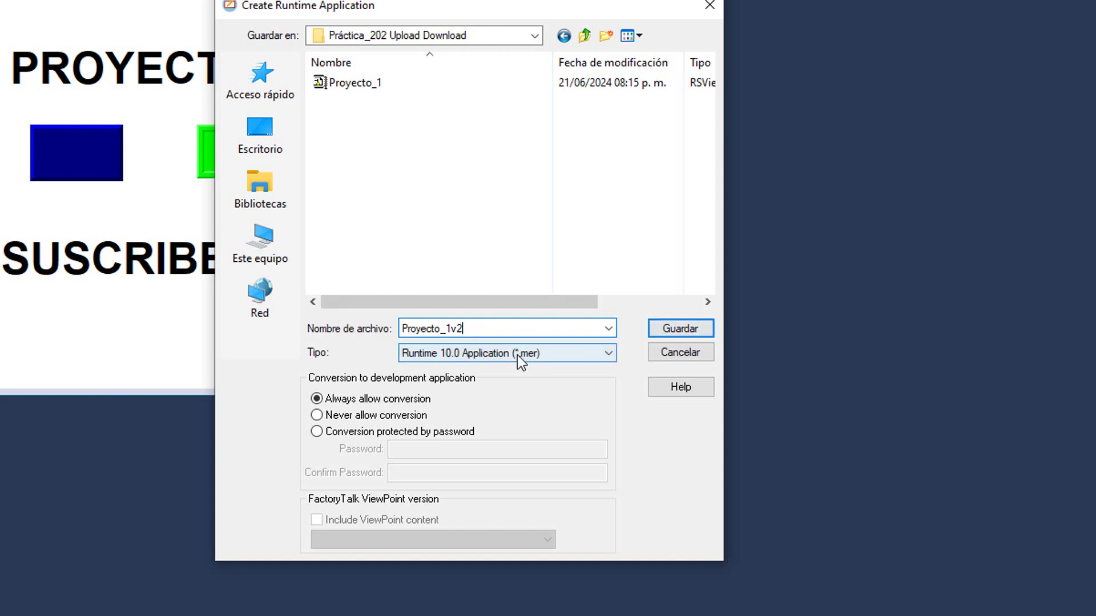
Save the runtime application as type Runtime 10.0 Application (*.mer) with conversion to a development application always allowed
left_click(467, 358)
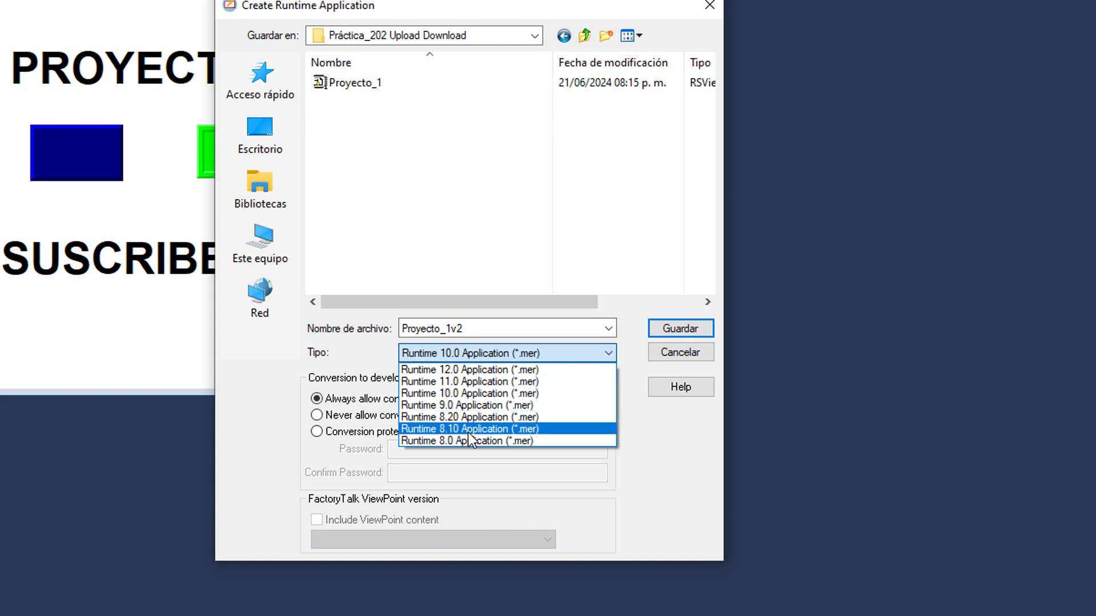
left_click(468, 352)
left_click(468, 351)
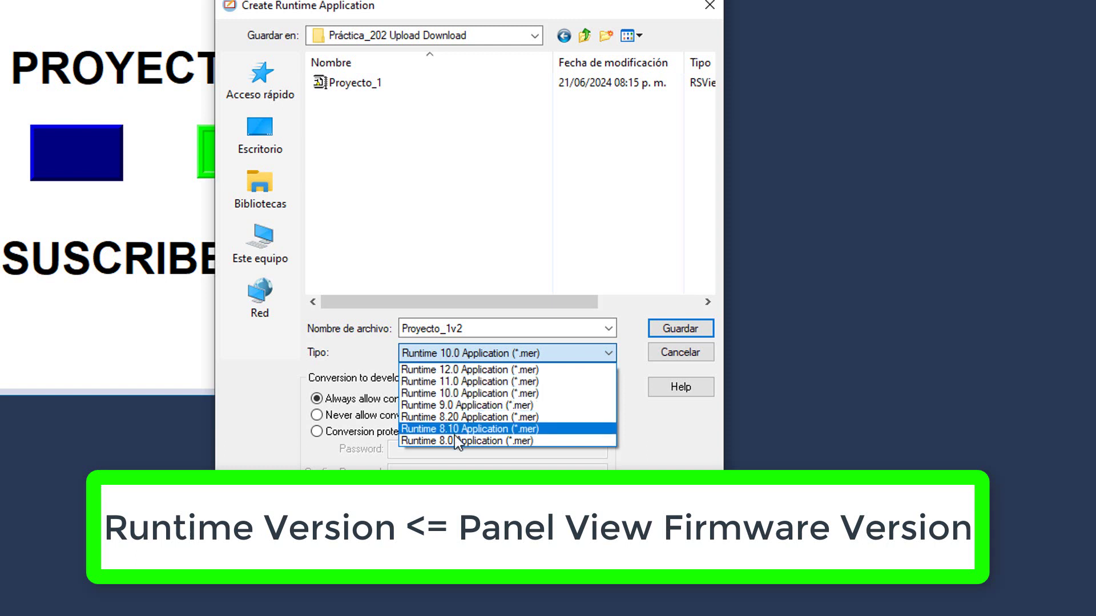
left_click(457, 395)
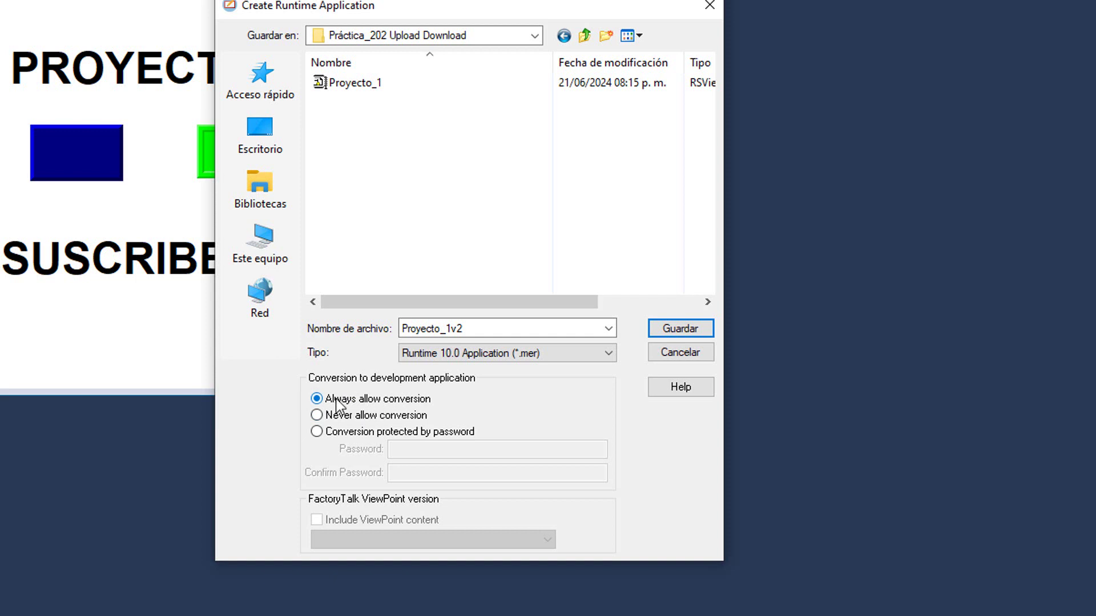
left_click(317, 432)
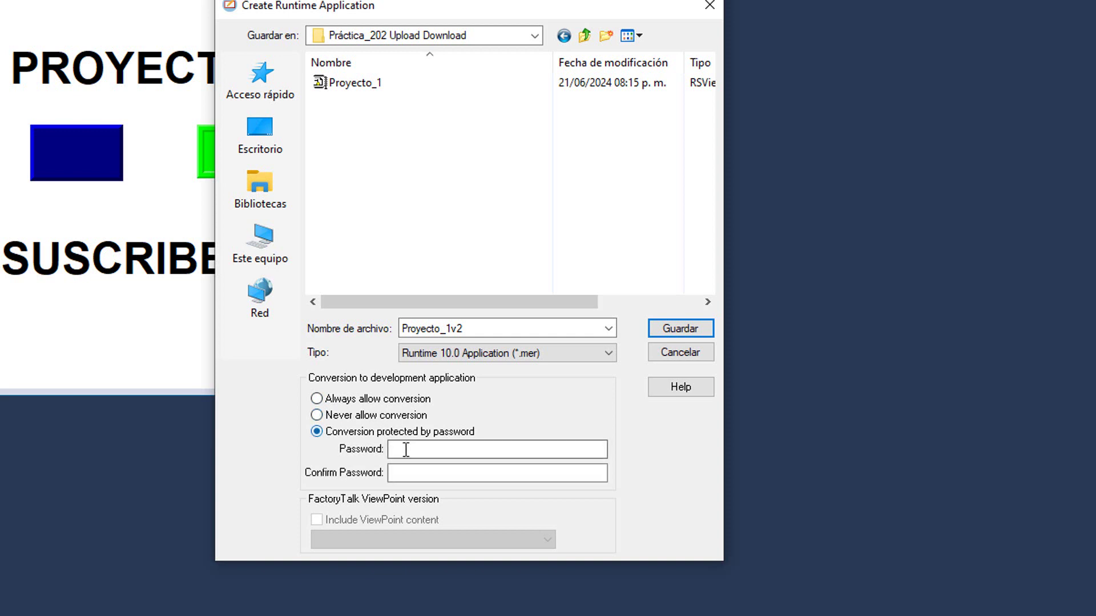
left_click(317, 399)
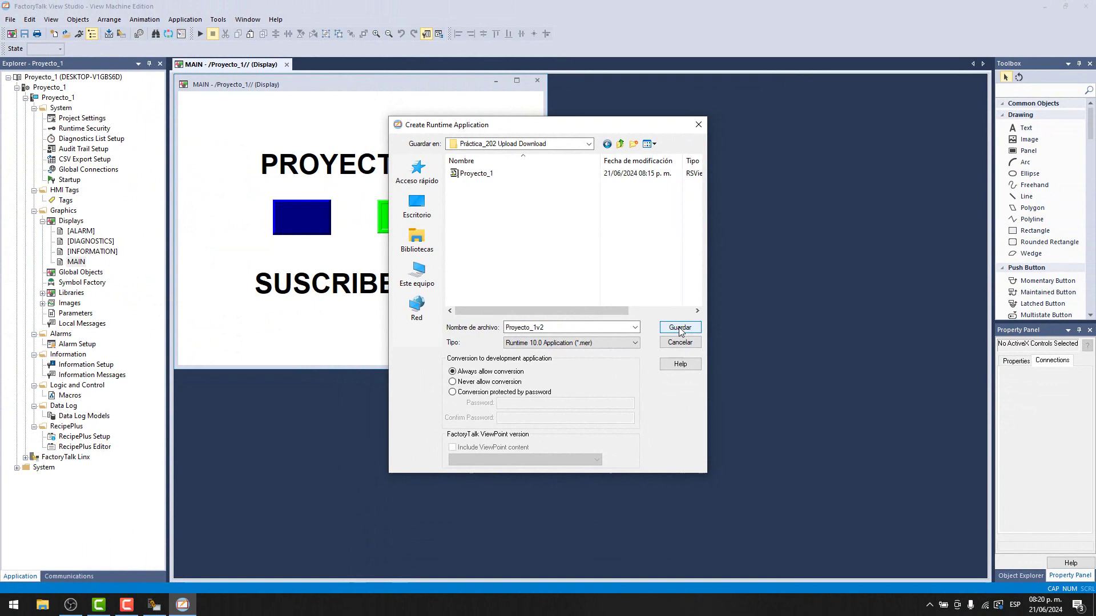
left_click(680, 329)
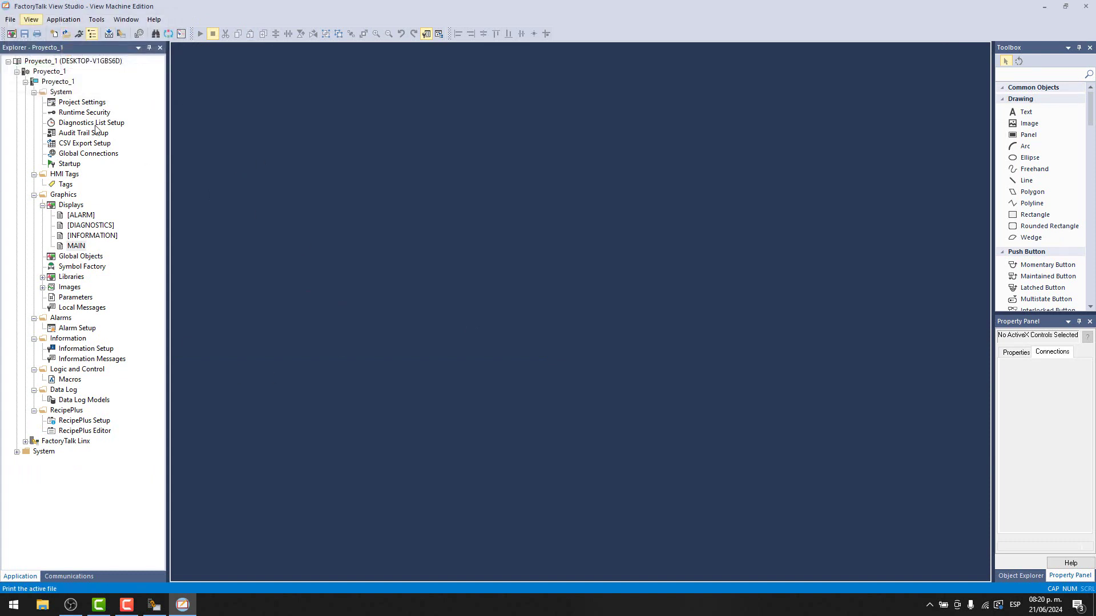
Close the open Transfer Utility and start it again from FactoryTalk View Studio for a download
left_click(155, 606)
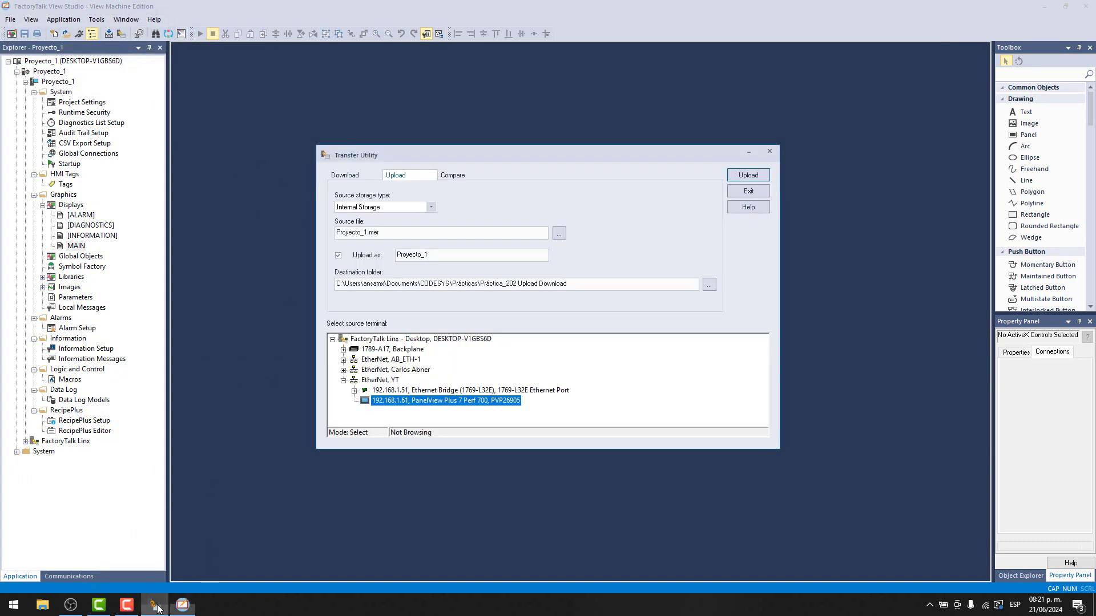
left_click(769, 153)
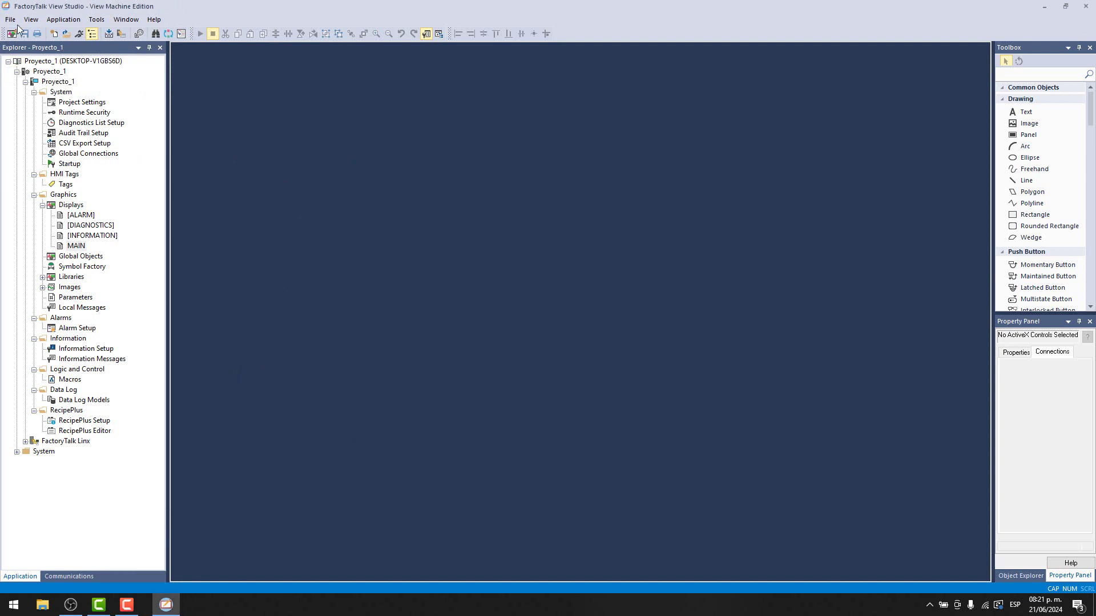
left_click(120, 35)
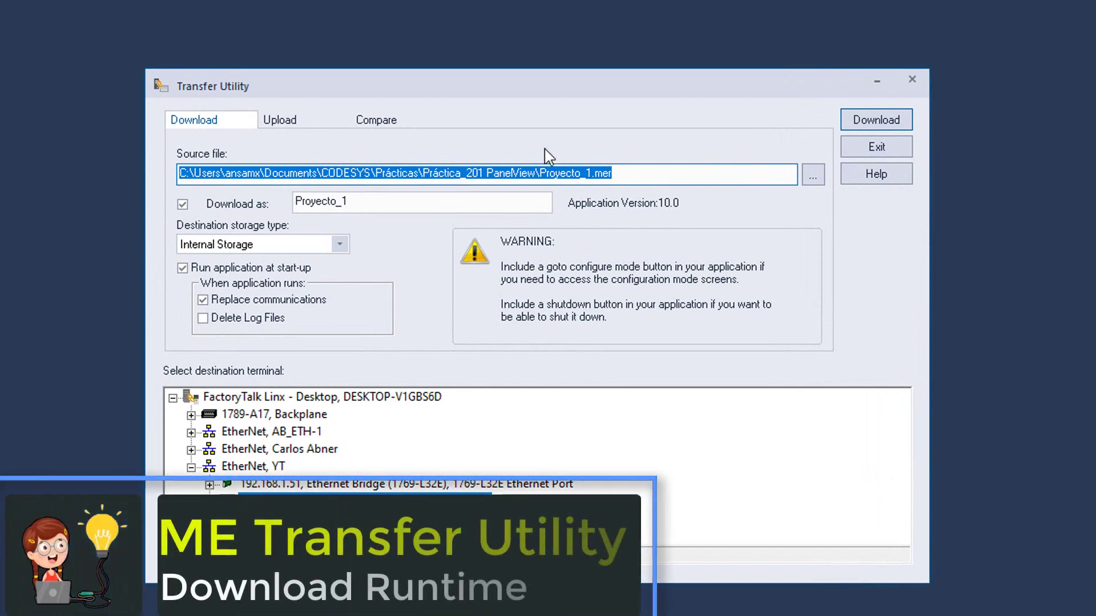
Choose Proyecto_1v2 in Prácticas\Práctica_202 Upload Download as the source file for the download
left_click(813, 176)
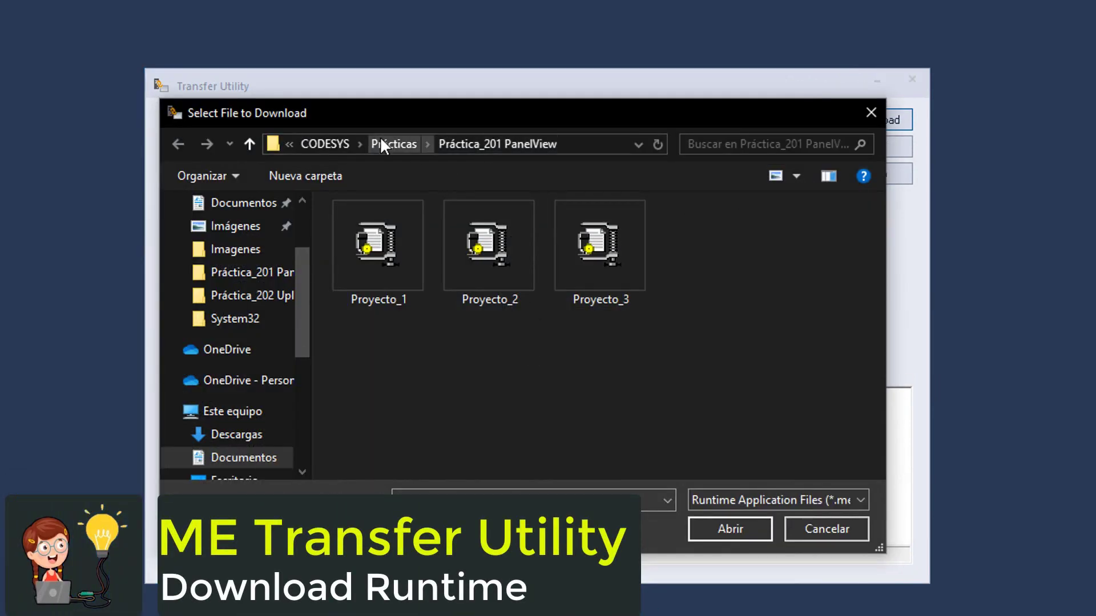
left_click(412, 143)
scroll(481, 412, "down", 2)
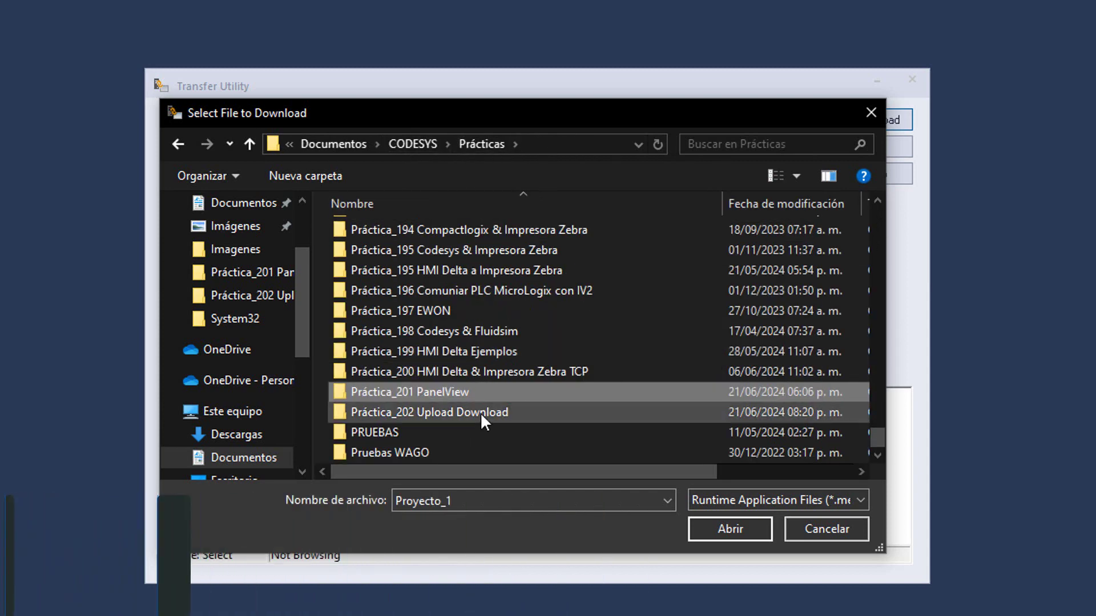
double_click(443, 410)
left_click(393, 251)
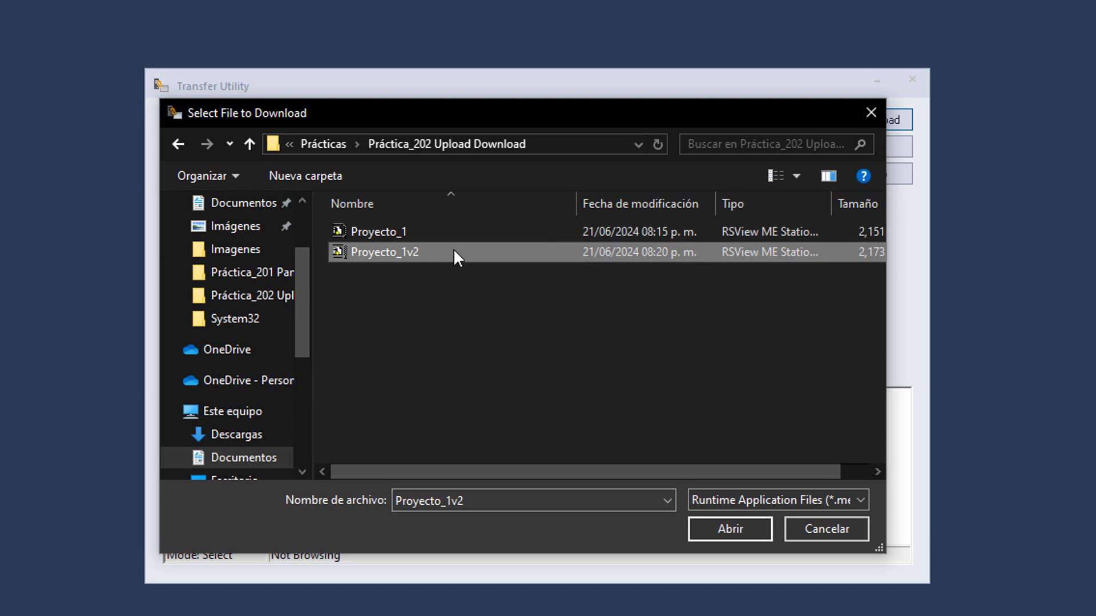
left_click(719, 531)
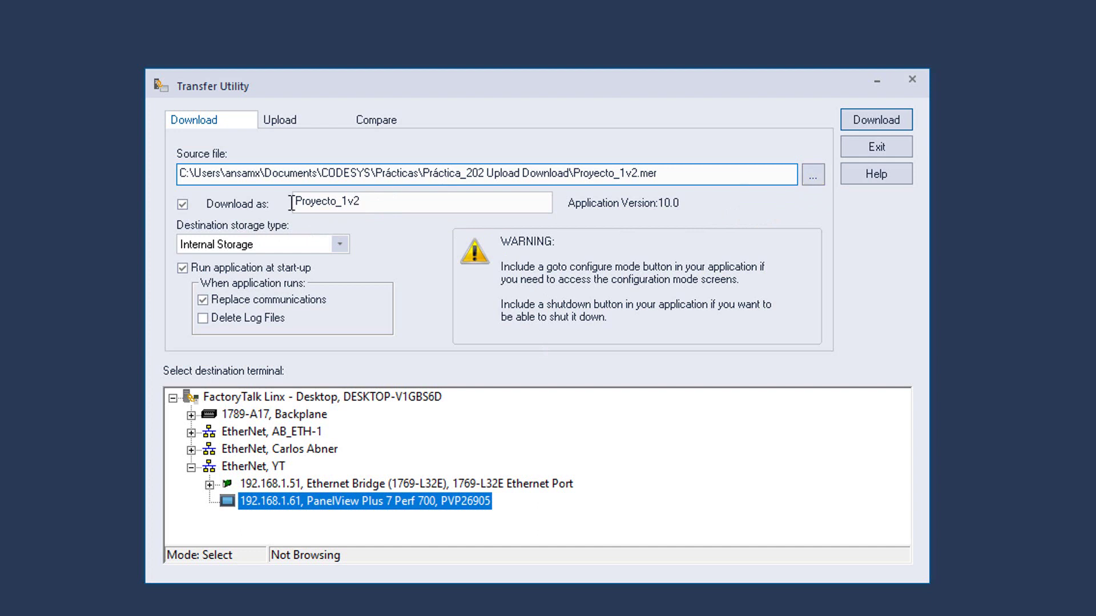
Review the download name Proyecto_1v2 and the destination storage types, keeping Internal Storage selected
double_click(398, 204)
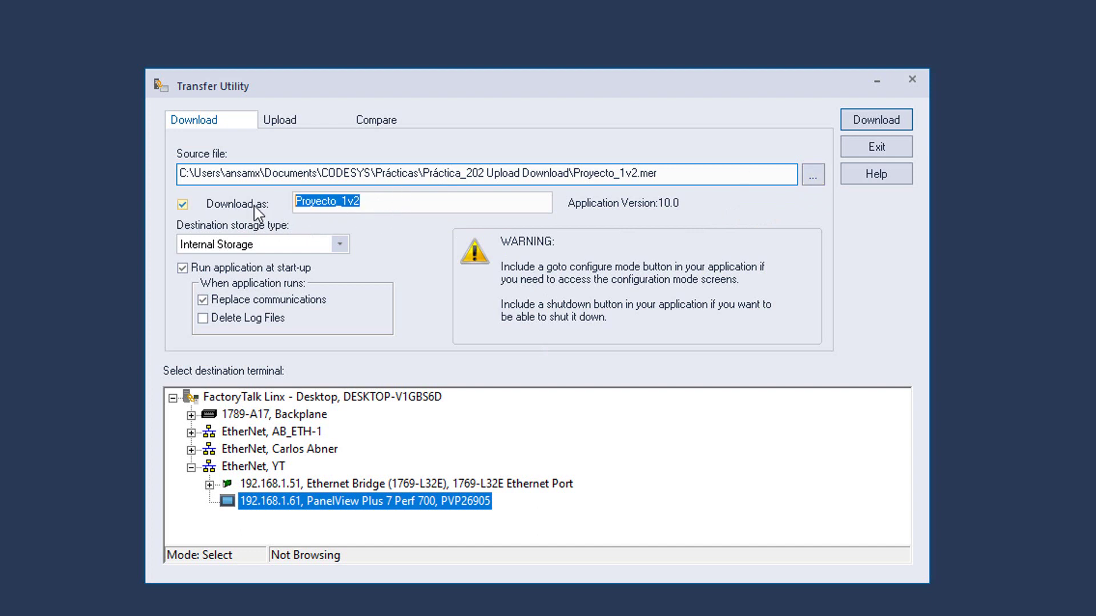
left_click(388, 199)
double_click(393, 200)
left_click(402, 208)
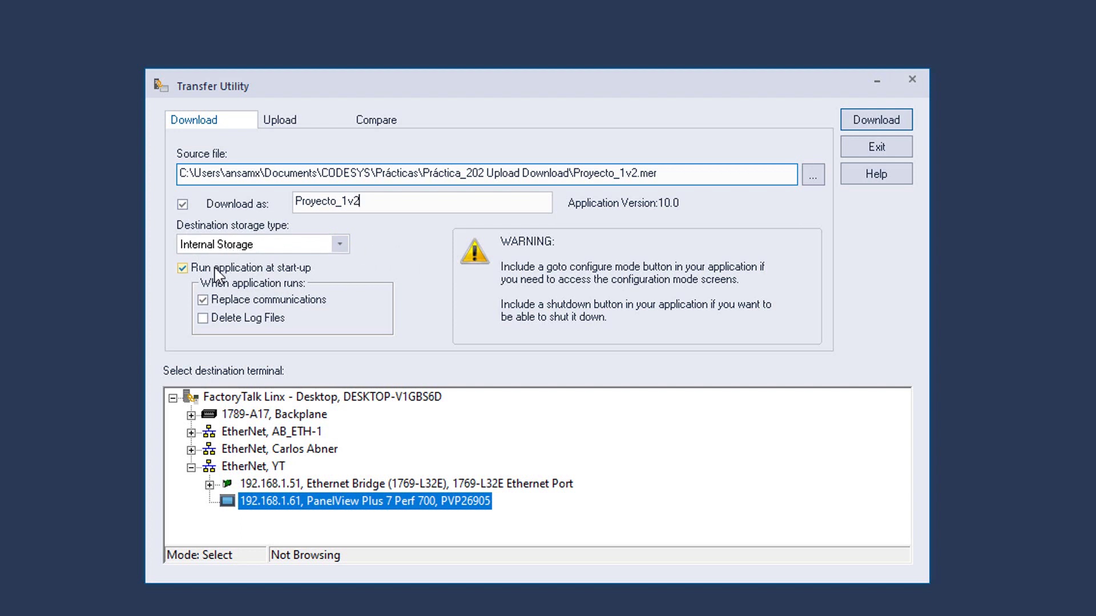
left_click(340, 244)
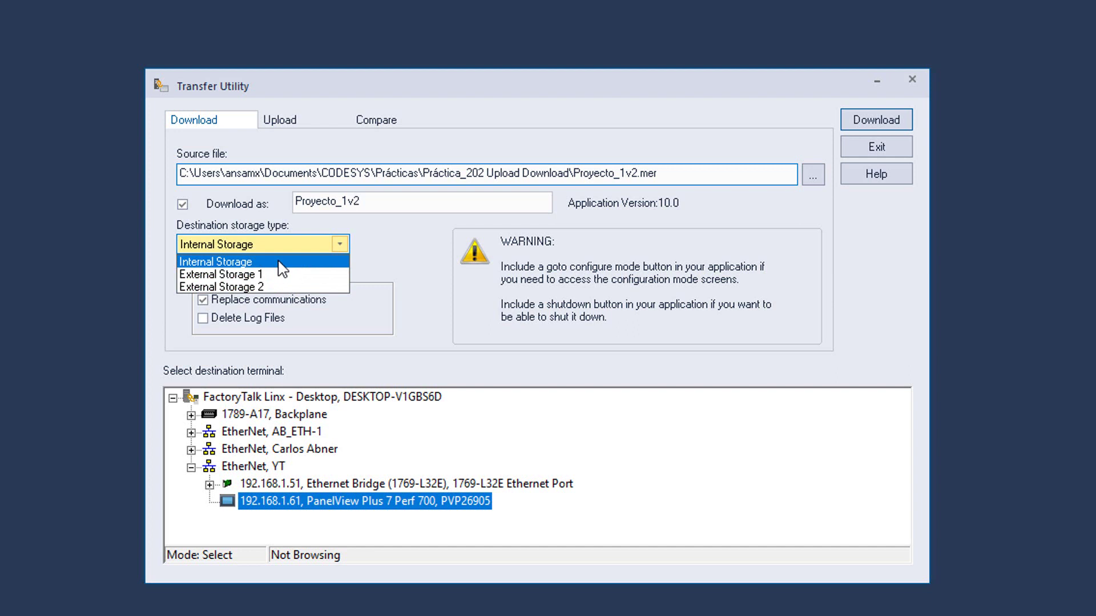
left_click(398, 254)
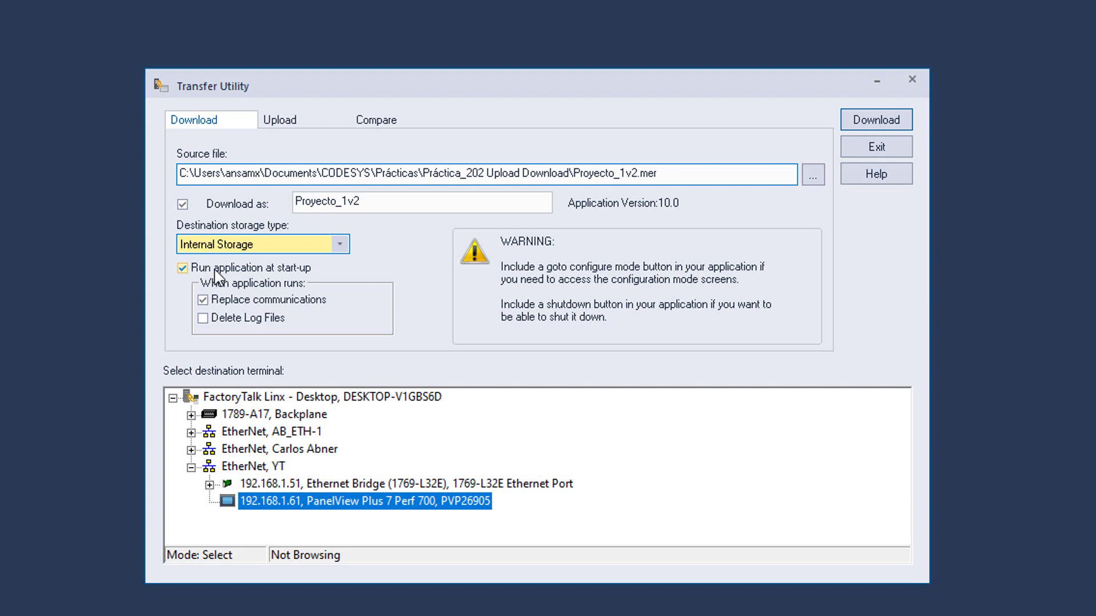
Download Proyecto_1v2 to the PanelView Plus 7 terminal, set to run at start-up and replace communications
left_click(182, 268)
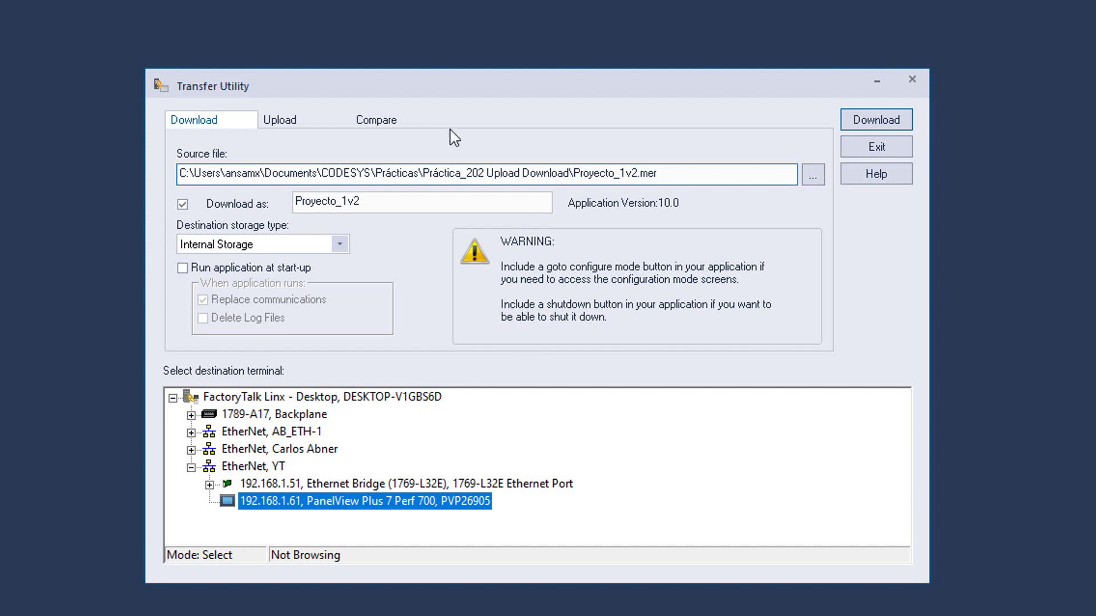
left_click(182, 268)
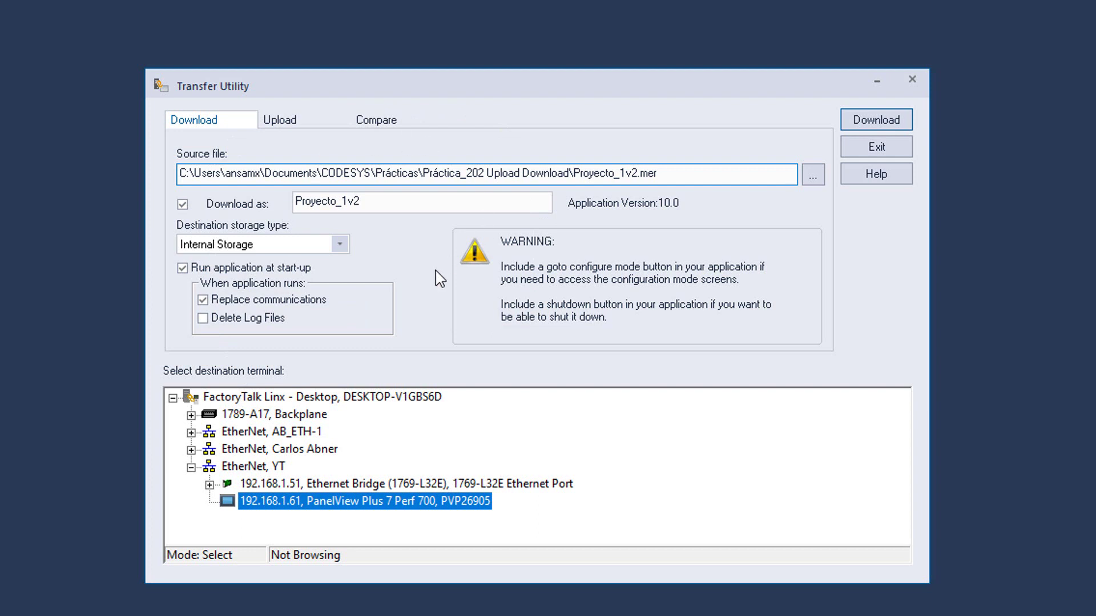
left_click(201, 303)
left_click(866, 124)
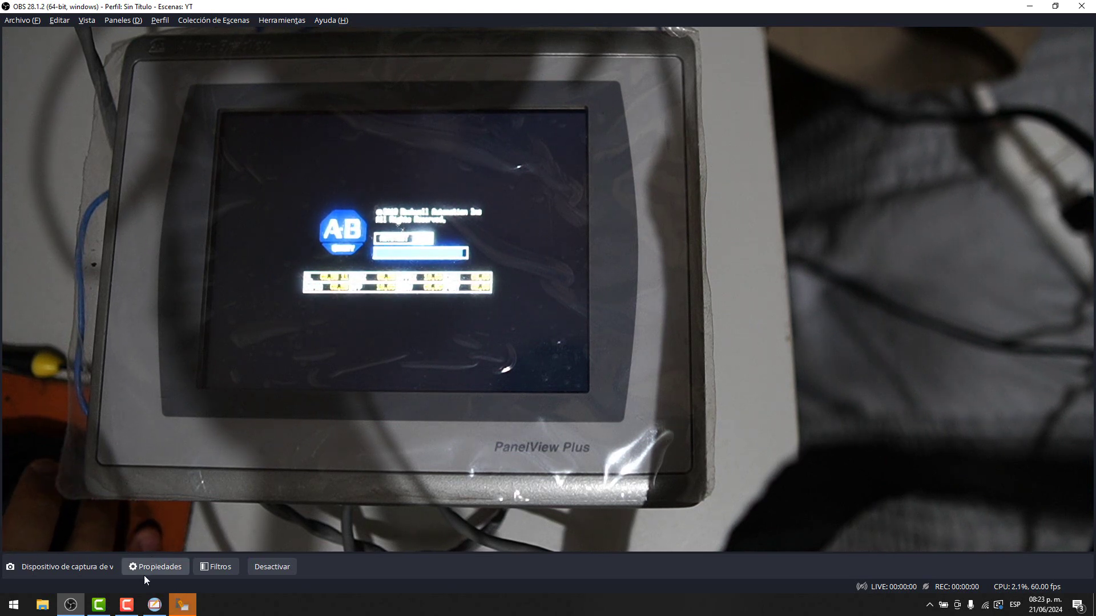
Switch to FactoryTalk View Studio and open the MAIN display to examine its SUSCRIBETE =) text
left_click(155, 605)
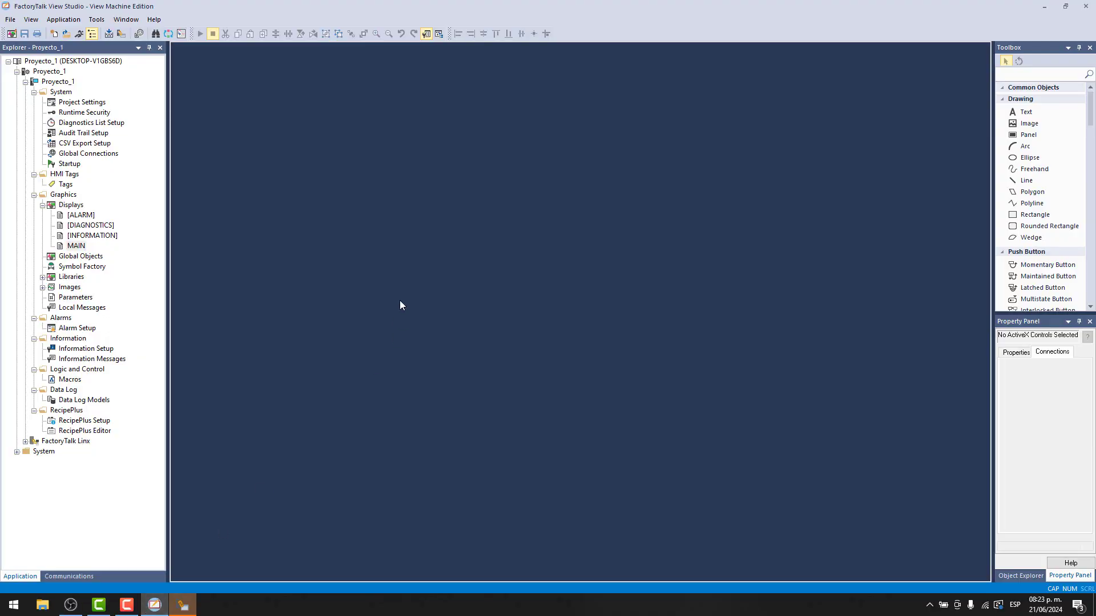
double_click(68, 247)
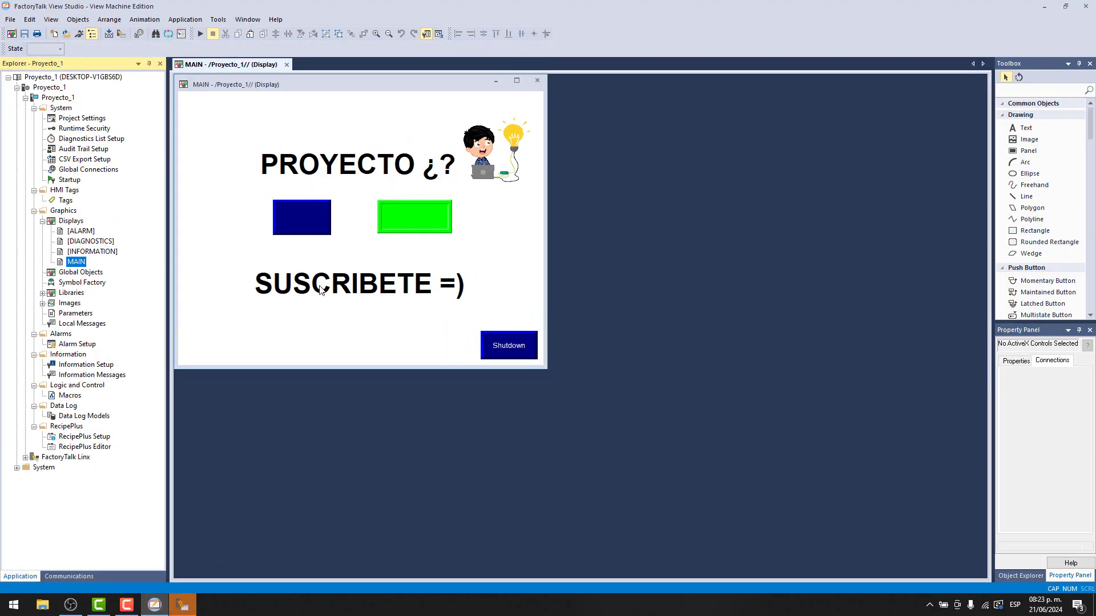
left_click(321, 290)
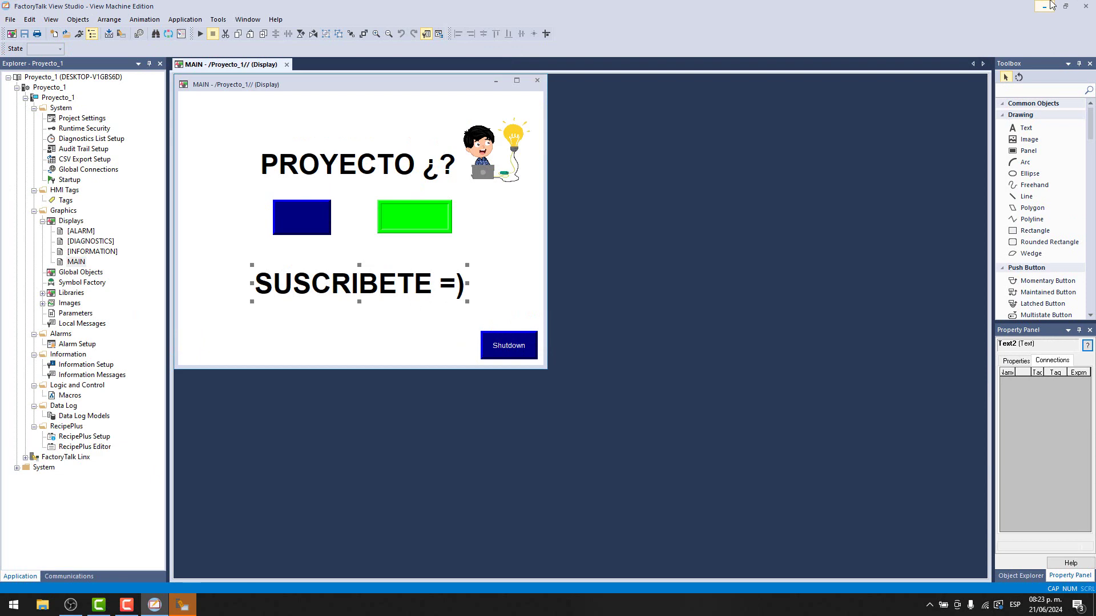
Check the download status in Transfer Utility and switch to OBS to watch the PanelView Plus on camera
left_click(184, 607)
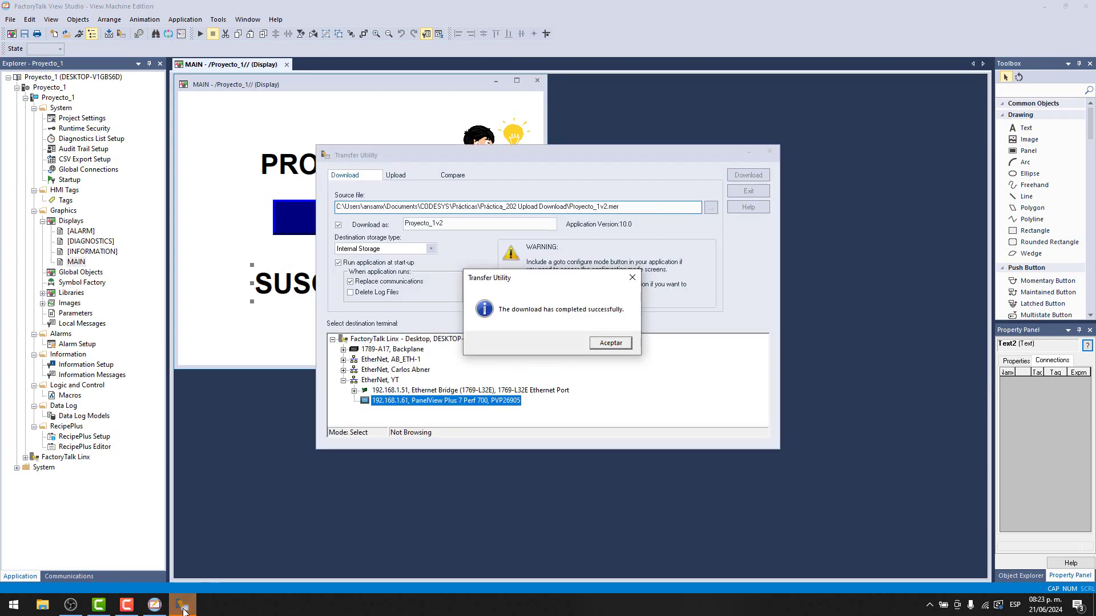
left_click(79, 607)
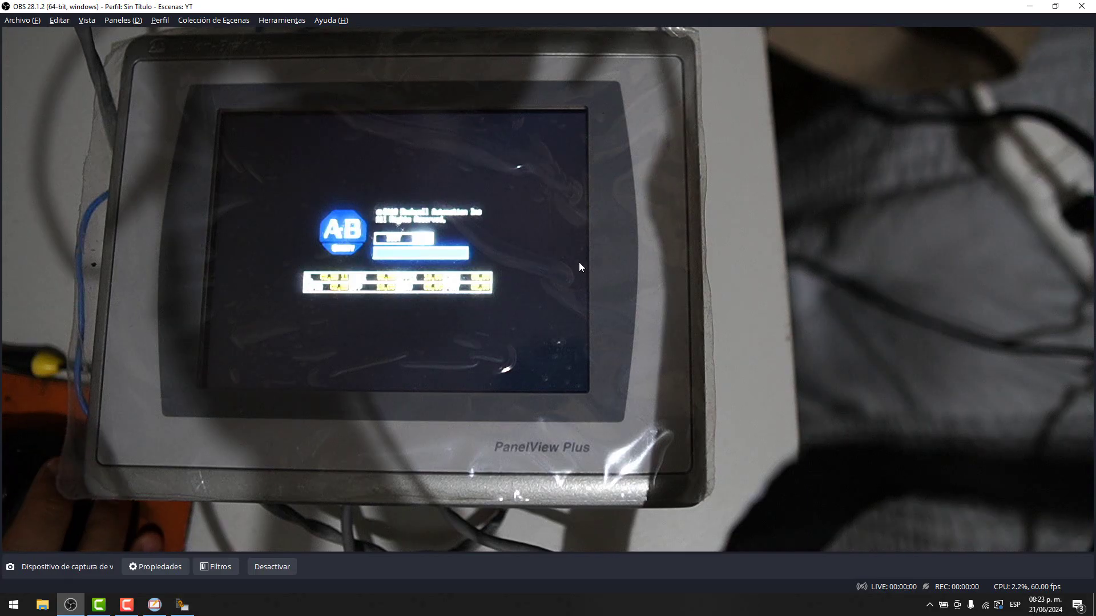